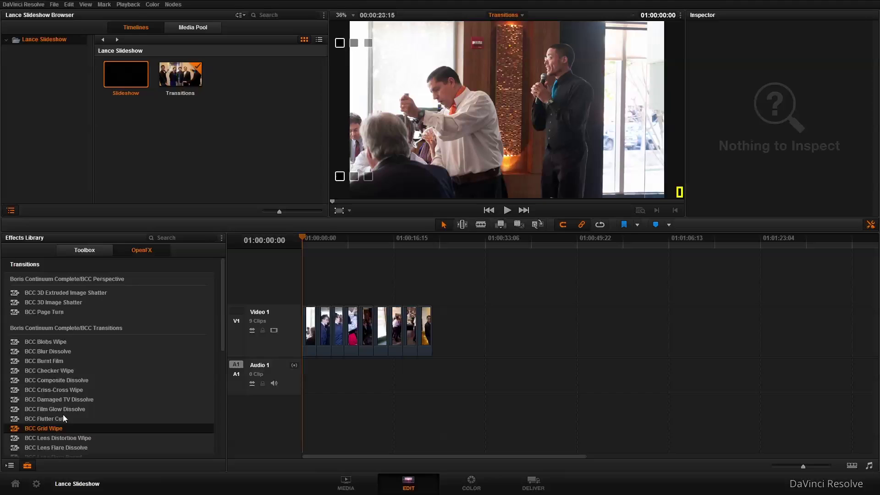
- On the Color page, open the preset browser from the BCC FX Browser effect applied to the first clip's node
scroll(145, 341, down, 5)
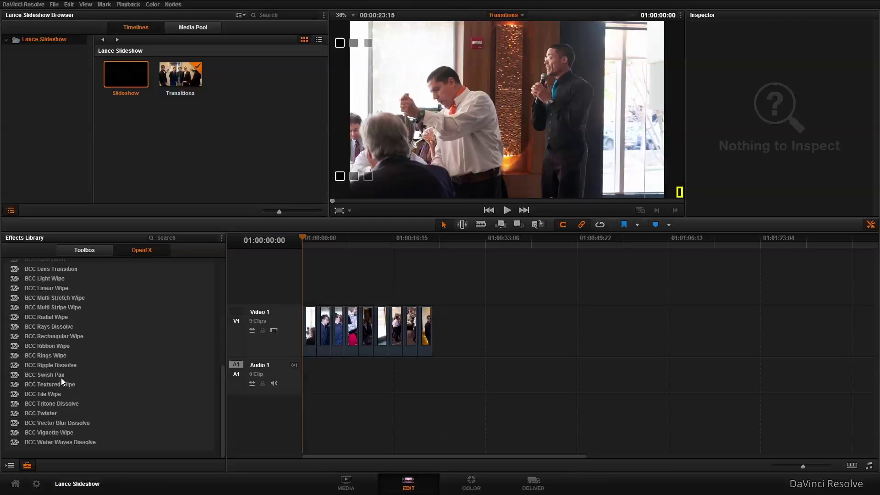
scroll(61, 378, up, 5)
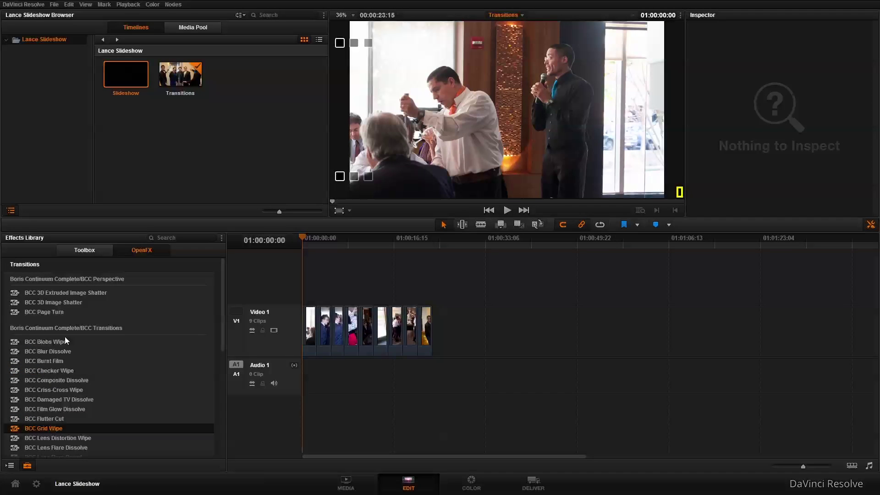
click(472, 483)
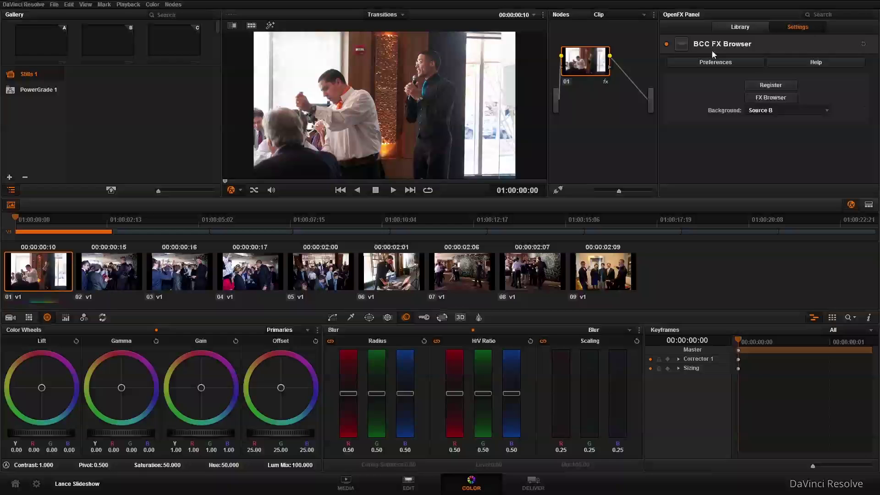
click(739, 28)
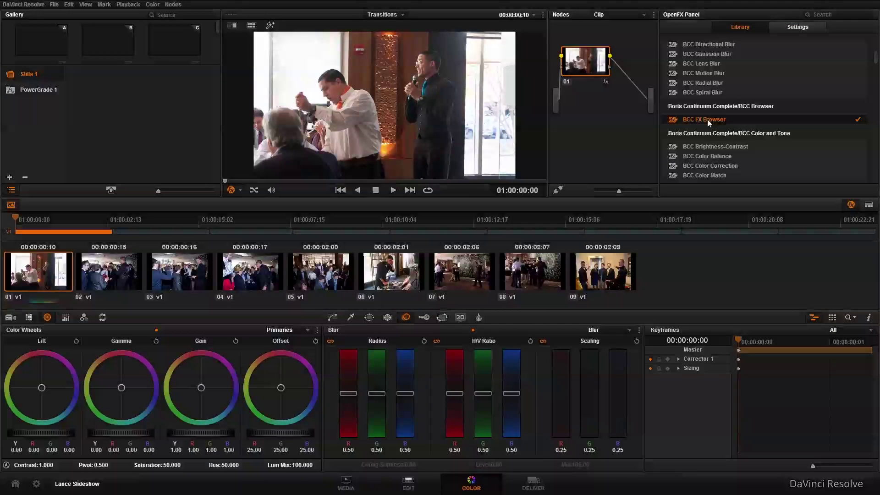
drag(647, 84, 596, 62)
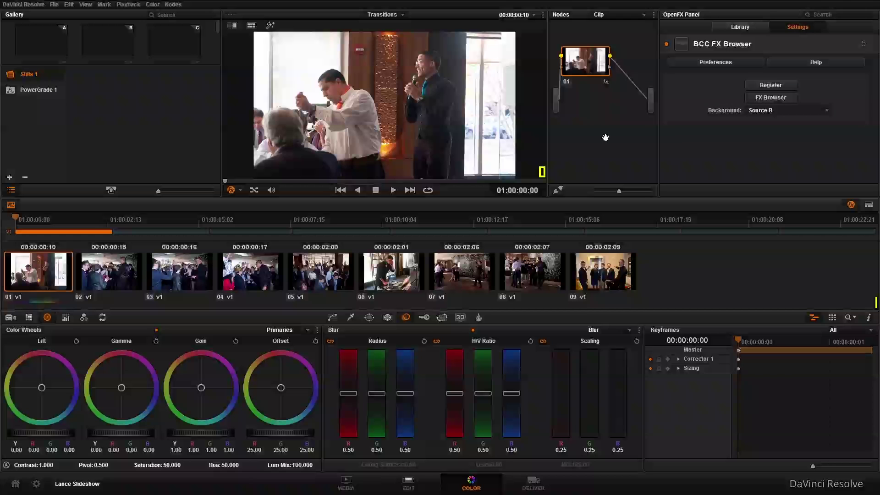
click(770, 98)
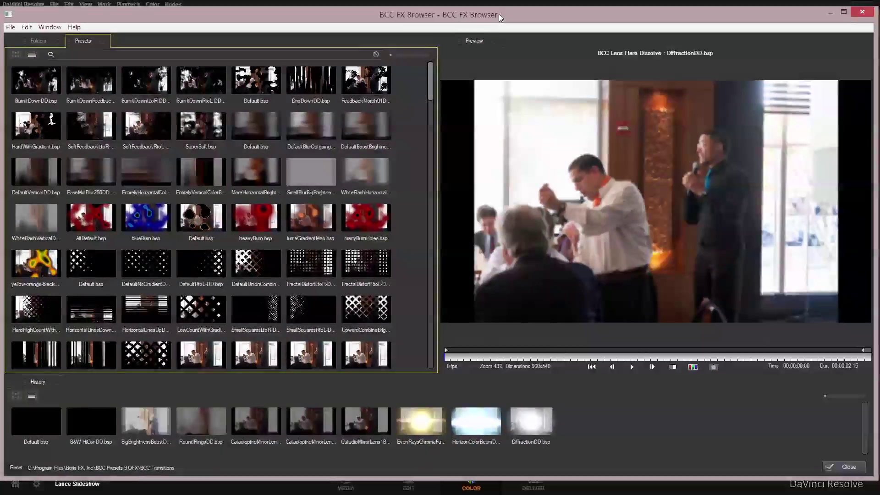
drag(499, 14, 502, 17)
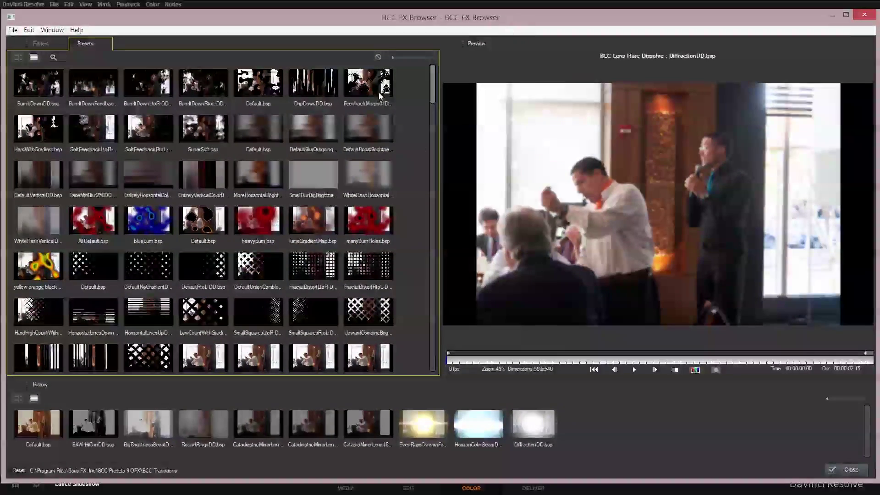
- Browse the preset thumbnails and preview the heavyBurn preset of BCC Burnt Film by scrubbing through the transition
click(41, 41)
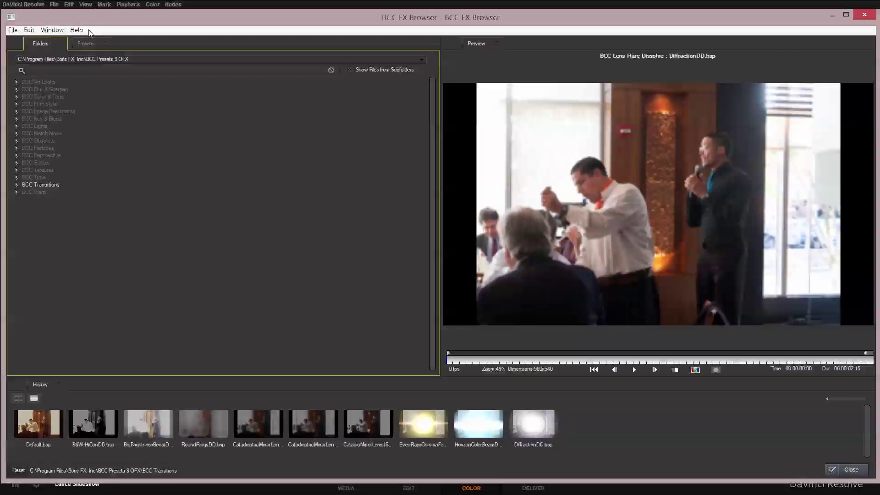
click(84, 43)
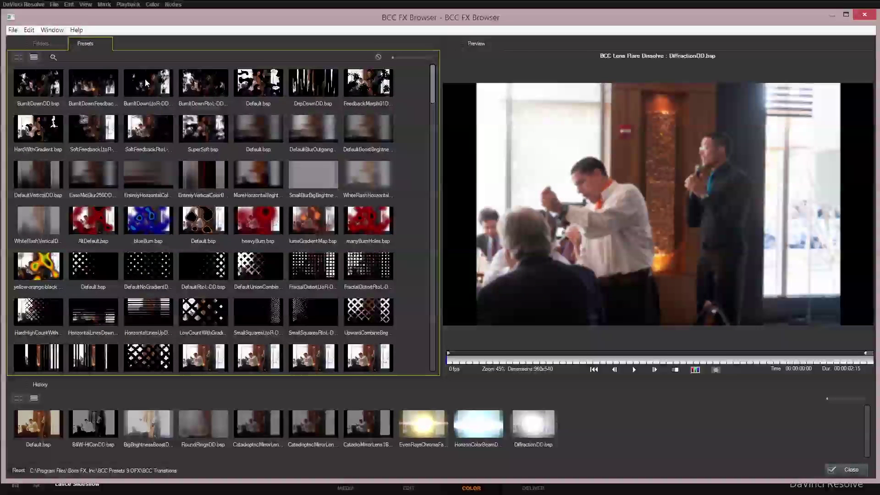
scroll(277, 89, down, 2)
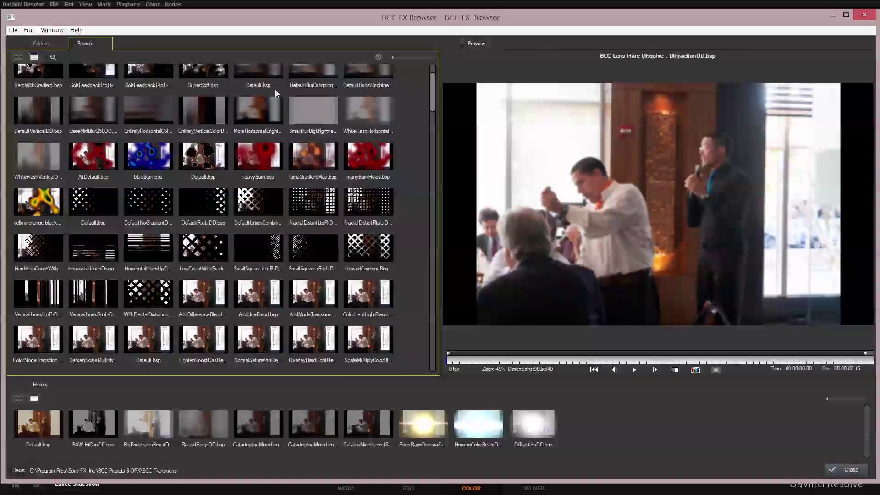
click(285, 158)
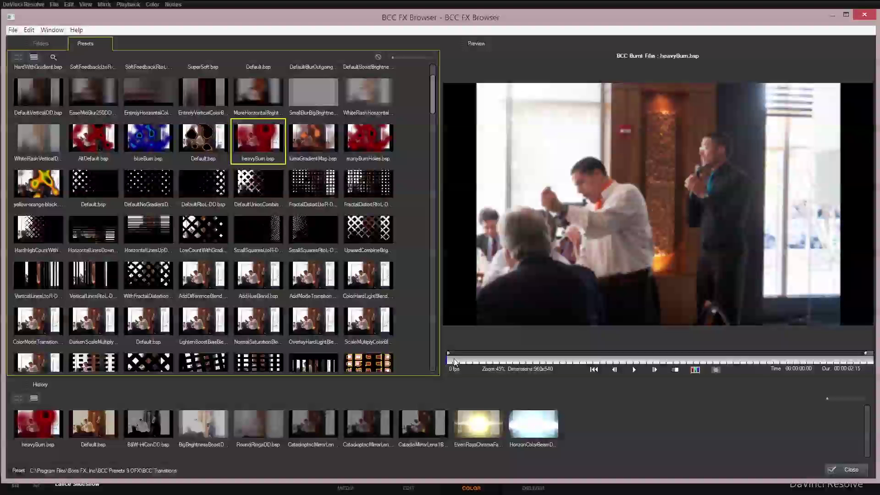
mouse_move(450, 360)
mouse_down()
mouse_move(746, 361)
mouse_move(445, 354)
mouse_move(664, 361)
mouse_move(473, 361)
mouse_up()
- Preview the ColorHardLightBlend preset of BCC Composite Dissolve
click(362, 284)
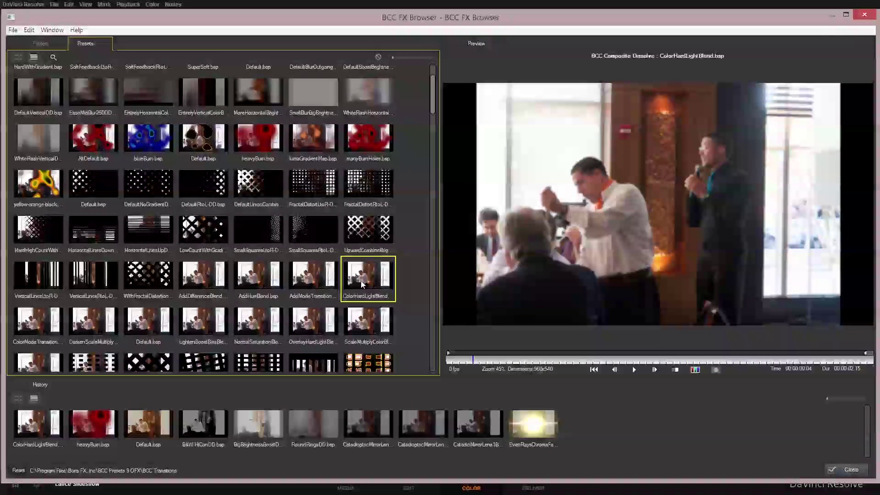
scroll(273, 269, up, 3)
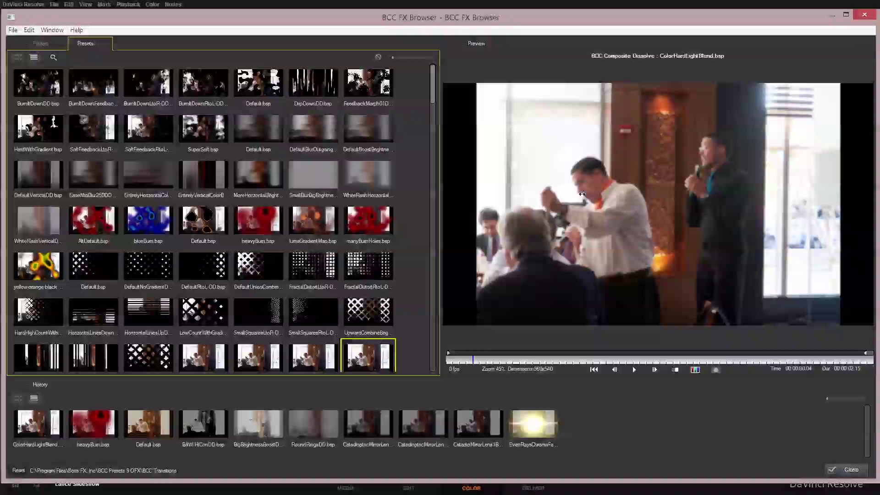
drag(578, 188, 548, 188)
click(529, 195)
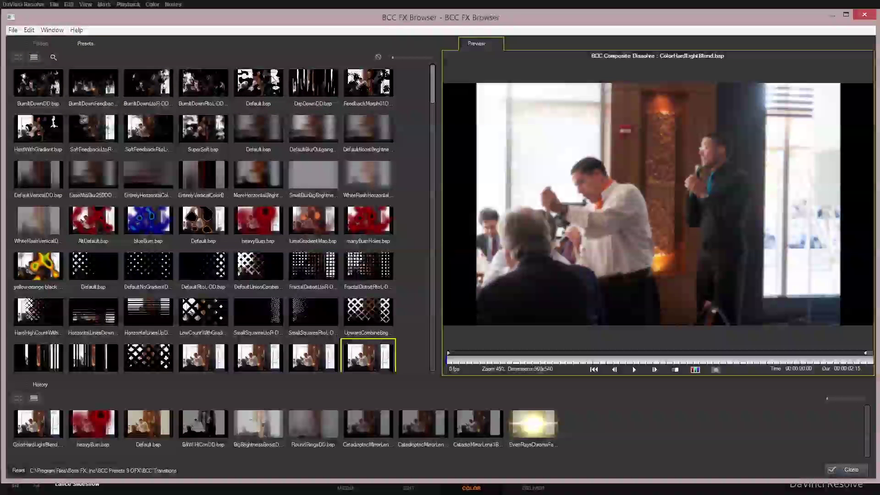
- Preview the DripDownDD and SuperSoft presets of BCC Blobs Wipe by scrubbing through each transition
click(303, 88)
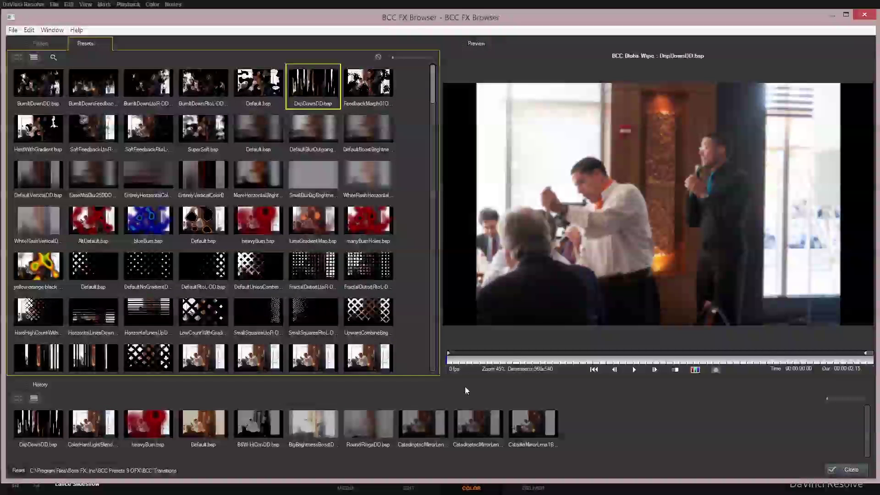
drag(449, 360, 499, 342)
click(203, 132)
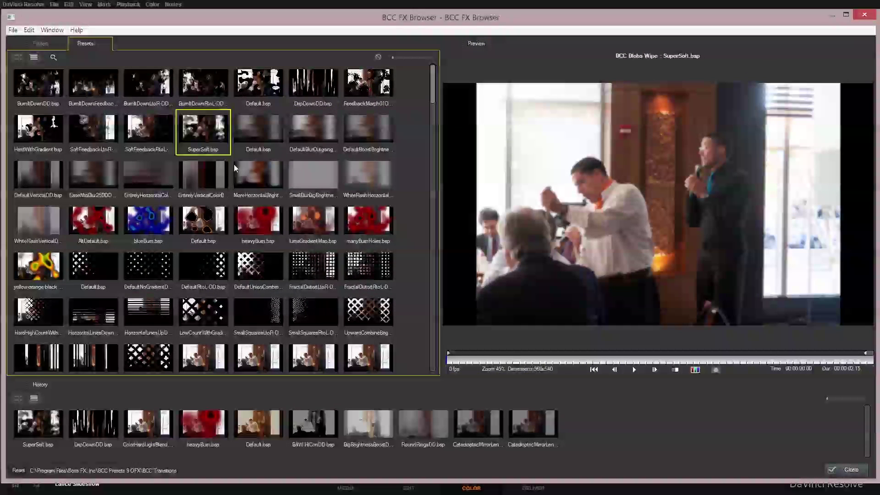
drag(465, 362, 382, 341)
- Preview the MoreHorizontalBright preset of BCC Blur Dissolve and the yellow-orange-black preset of BCC Burnt Film
click(259, 178)
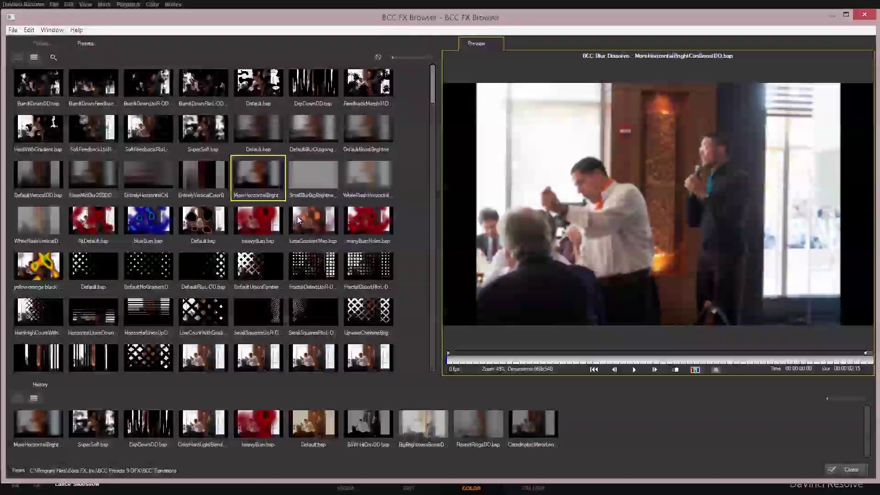
click(38, 268)
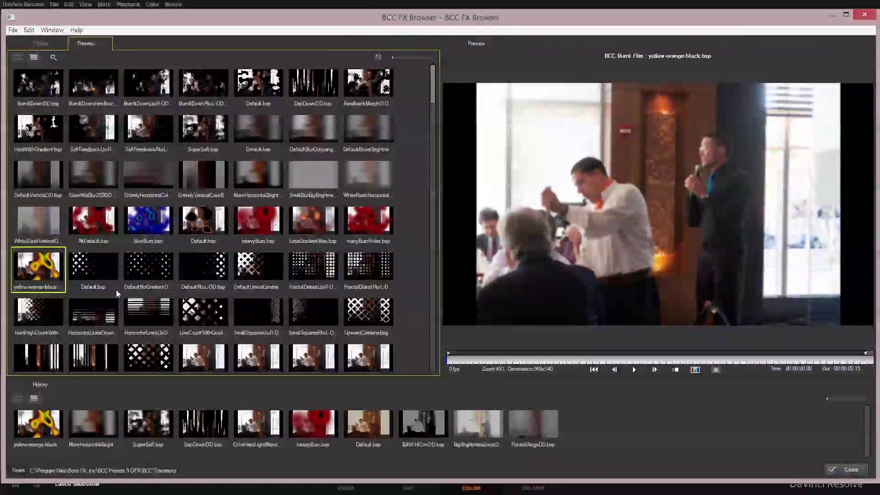
mouse_move(522, 361)
mouse_down()
mouse_move(579, 369)
mouse_move(694, 350)
mouse_move(426, 332)
mouse_up()
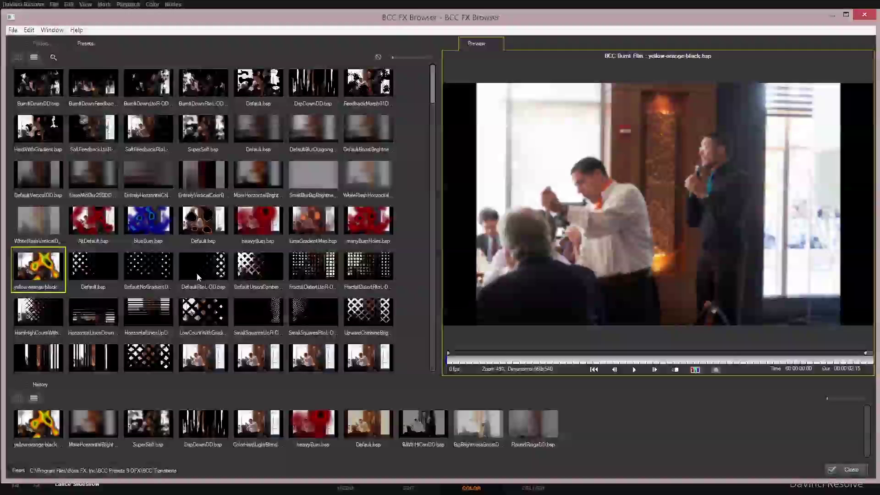
- Preview the DefaultNoGradientDD, DefaultUnionCombine and SmallSquaresRtoL-DD presets of BCC Checker Wipe
scroll(213, 271, down, 1)
click(149, 213)
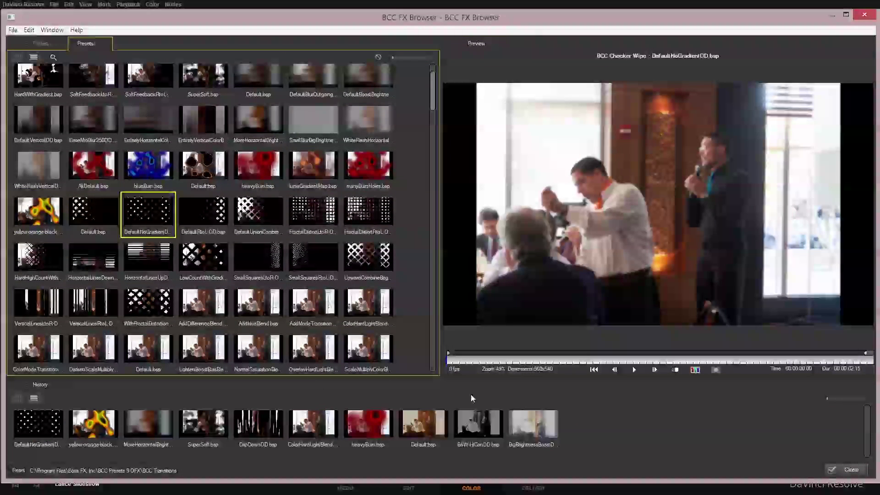
mouse_move(458, 362)
mouse_down()
mouse_move(621, 353)
mouse_move(448, 353)
mouse_move(458, 363)
mouse_move(734, 355)
mouse_move(421, 358)
mouse_move(561, 366)
mouse_move(459, 360)
mouse_up()
click(265, 219)
click(297, 279)
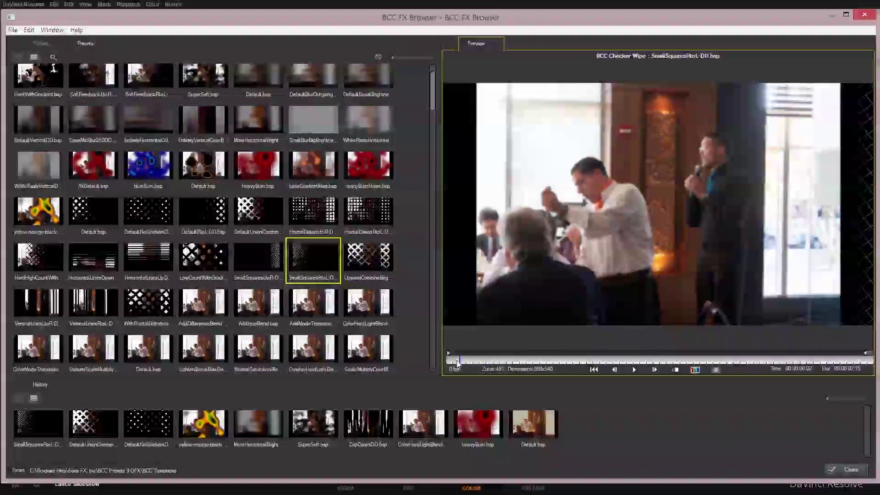
- Preview the HorizontalLinesUpDD and VerticalLinesLtoR-DD presets of BCC Checker Wipe
scroll(164, 280, down, 2)
click(143, 220)
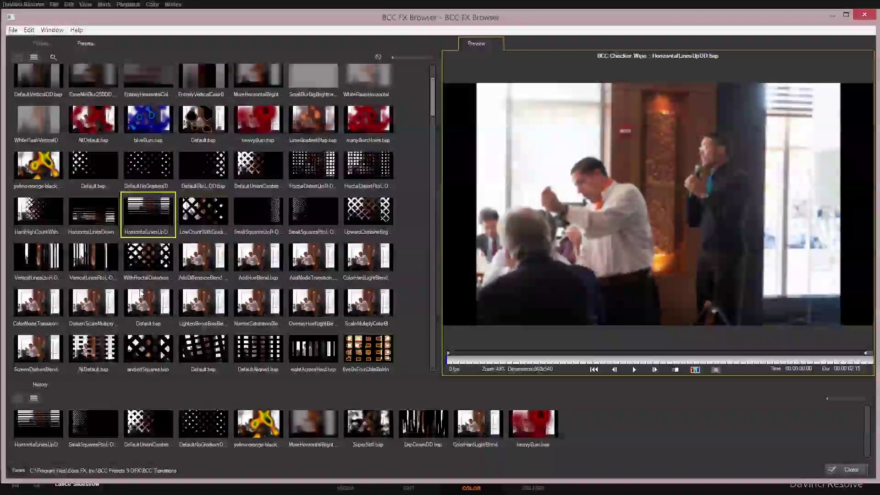
click(39, 257)
drag(455, 365, 436, 360)
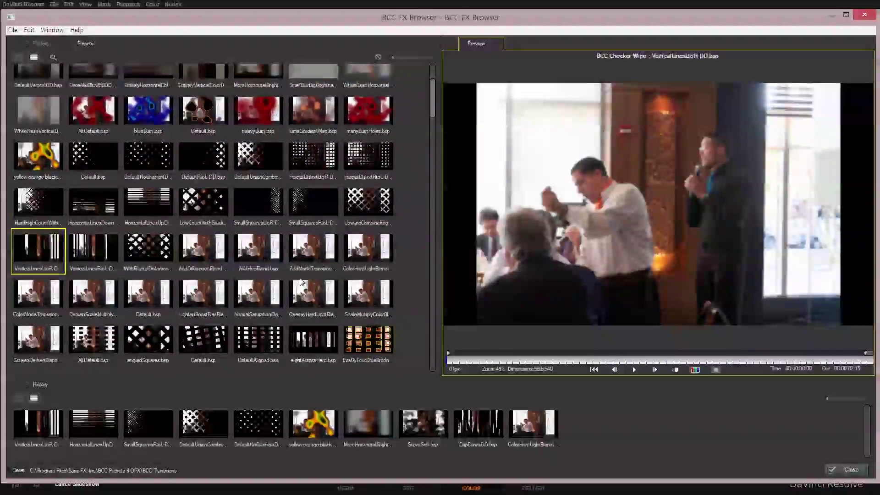
- Preview the angledSquares preset of BCC Criss-Cross Wipe by scrubbing through the transition
scroll(275, 253, down, 3)
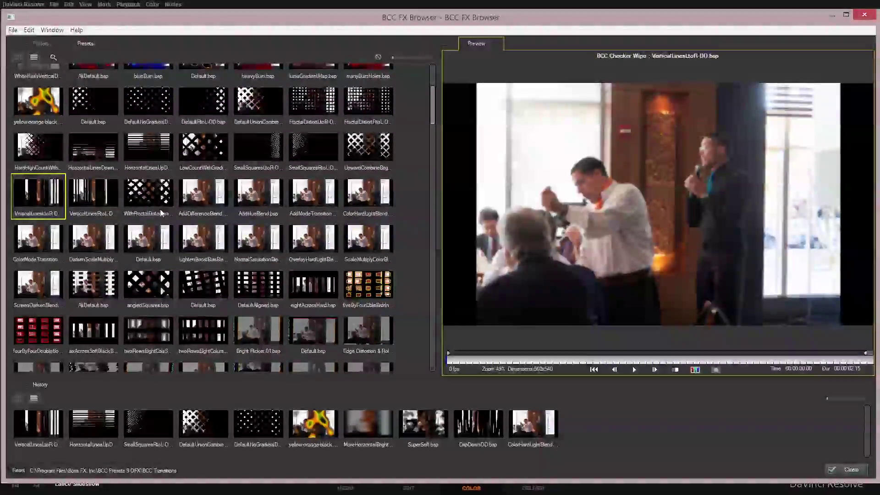
scroll(206, 229, down, 4)
click(147, 193)
drag(540, 361, 392, 360)
scroll(280, 239, down, 4)
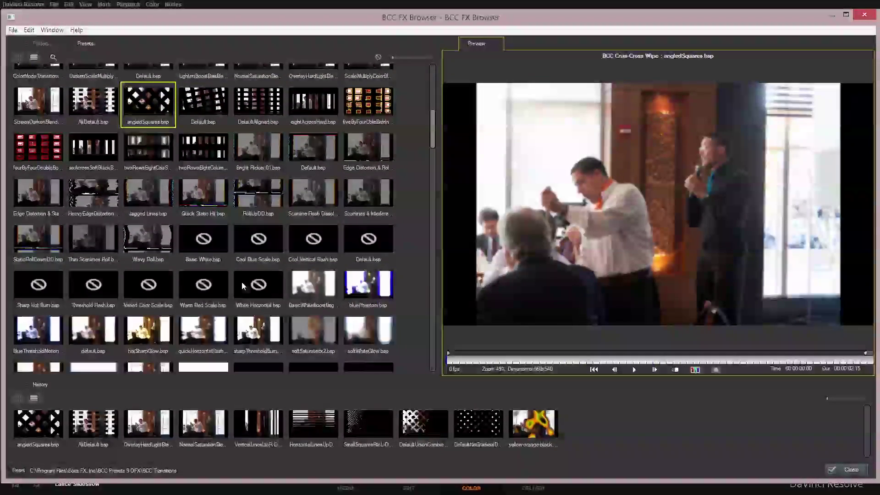
scroll(132, 224, up, 1)
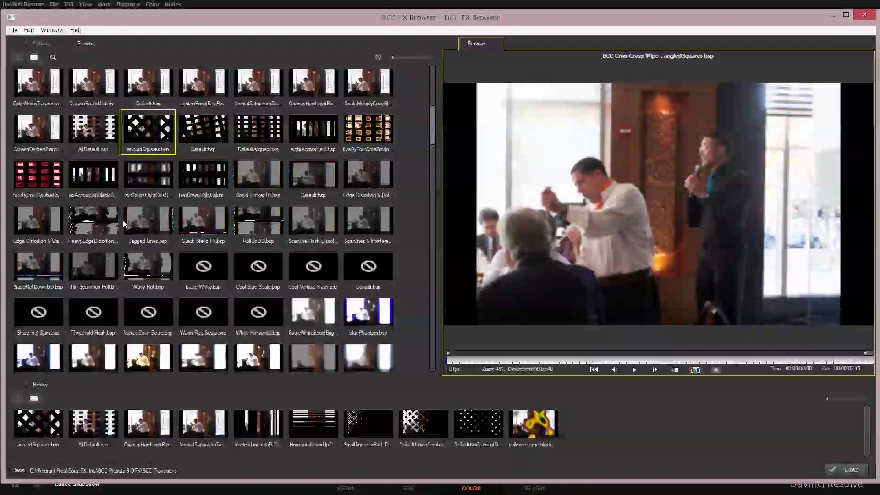
- Preview the HeavyEdgeDistortion, RollUpDD and Scanlines & Interference presets of BCC Damaged TV Dissolve
click(85, 223)
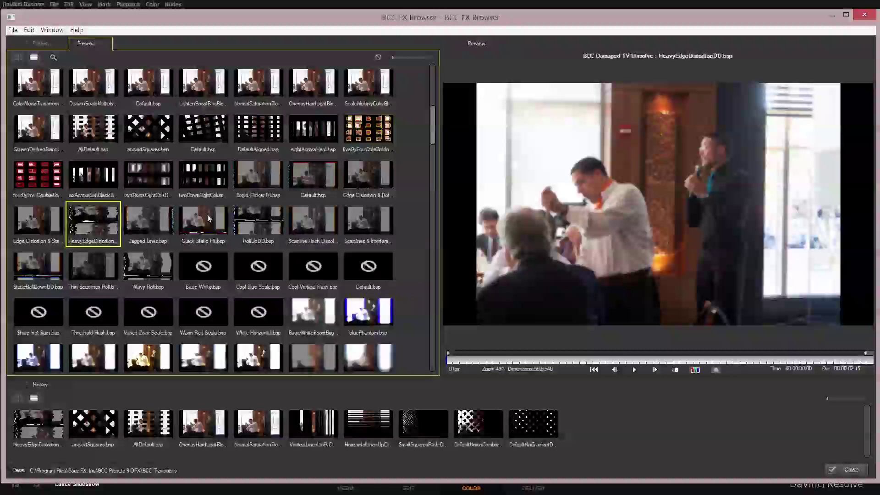
click(267, 234)
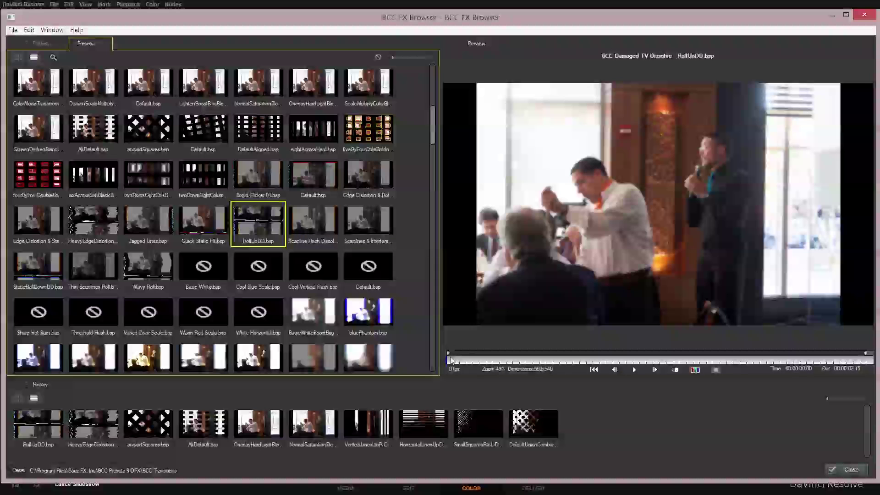
mouse_move(450, 358)
mouse_down()
mouse_move(740, 356)
mouse_move(453, 366)
mouse_move(538, 358)
mouse_move(653, 370)
mouse_move(450, 355)
mouse_move(545, 353)
mouse_move(462, 351)
mouse_up()
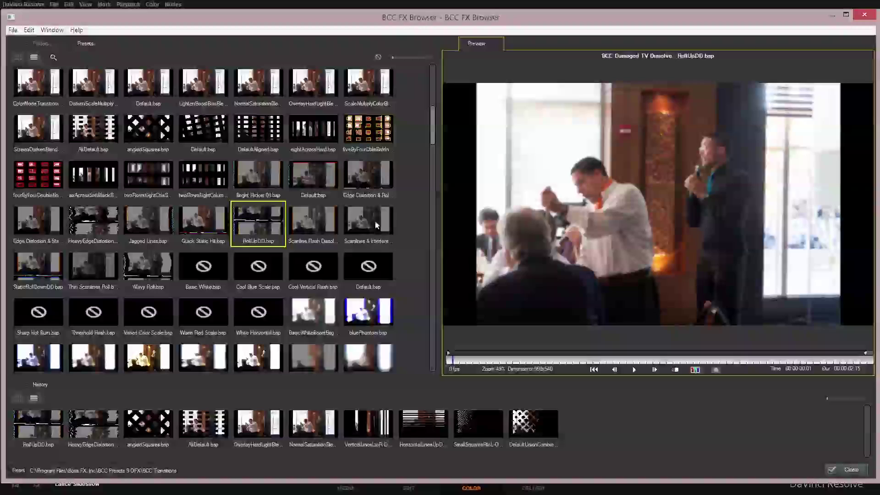
click(376, 226)
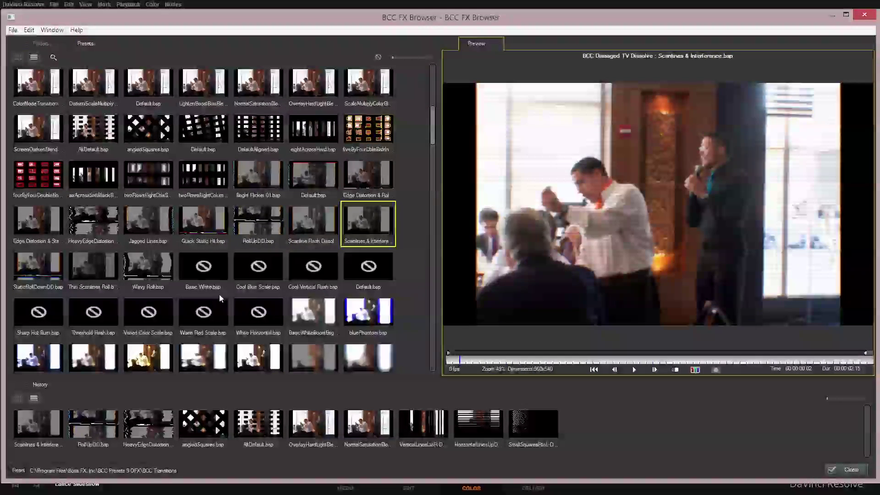
- Play a preview of the hotSharpGlow preset of BCC Film Glow Dissolve
scroll(220, 297, down, 4)
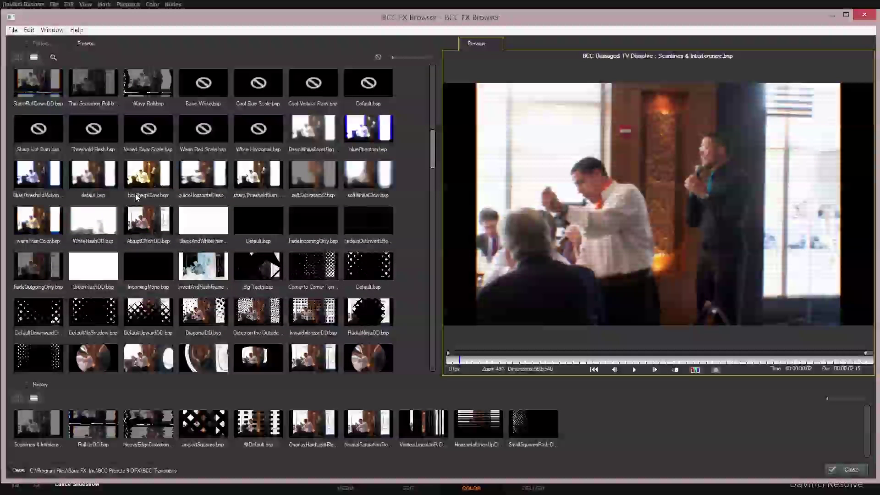
click(166, 178)
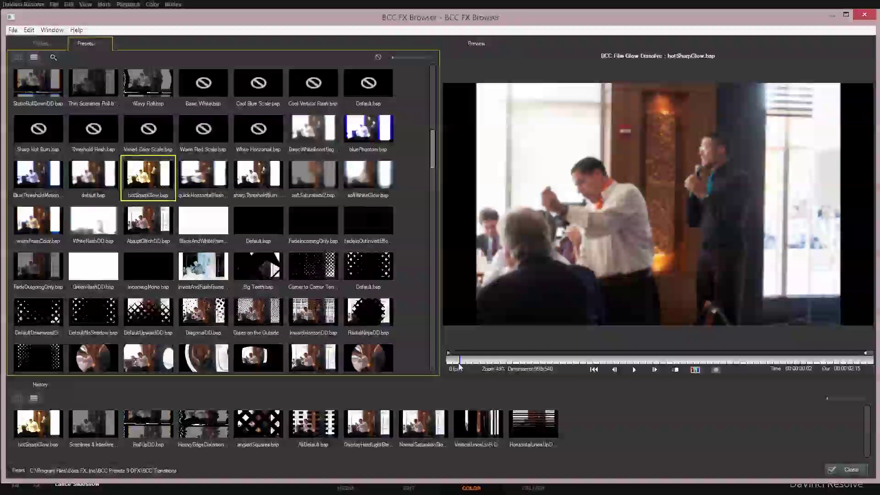
click(633, 370)
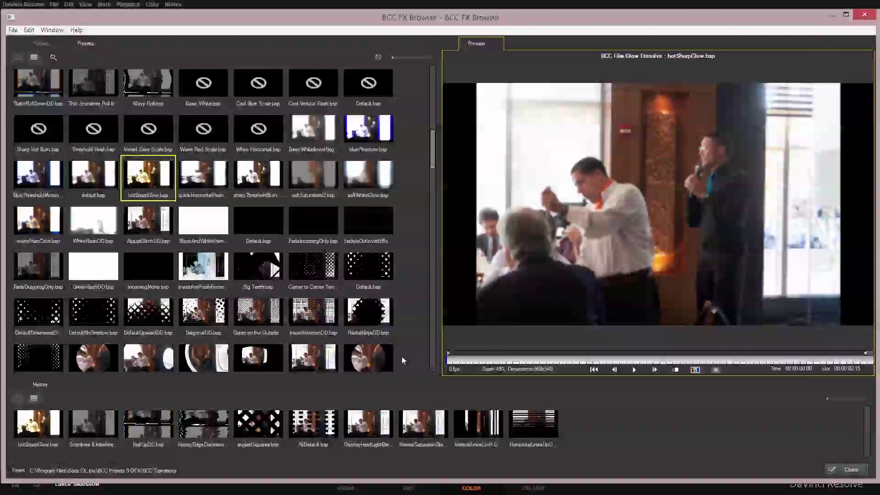
- Select the BrightSepiaToneDD preset of BCC Tritone Dissolve for preview
scroll(403, 361, down, 10)
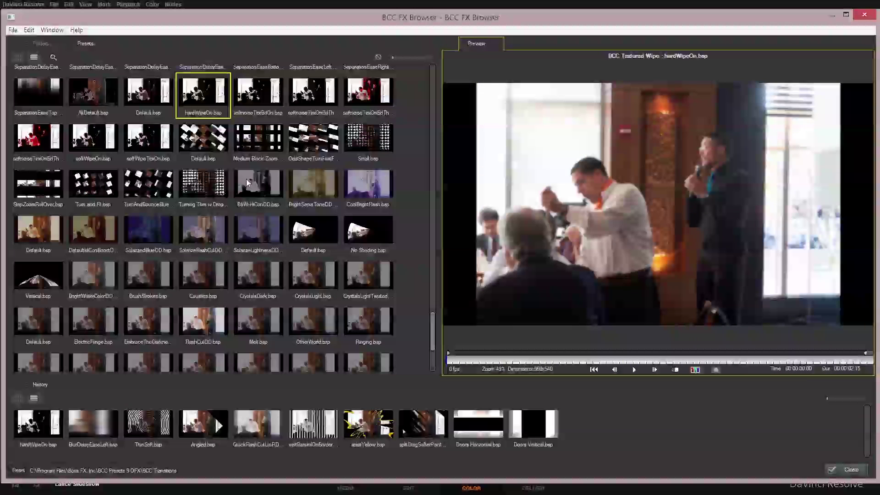
click(316, 186)
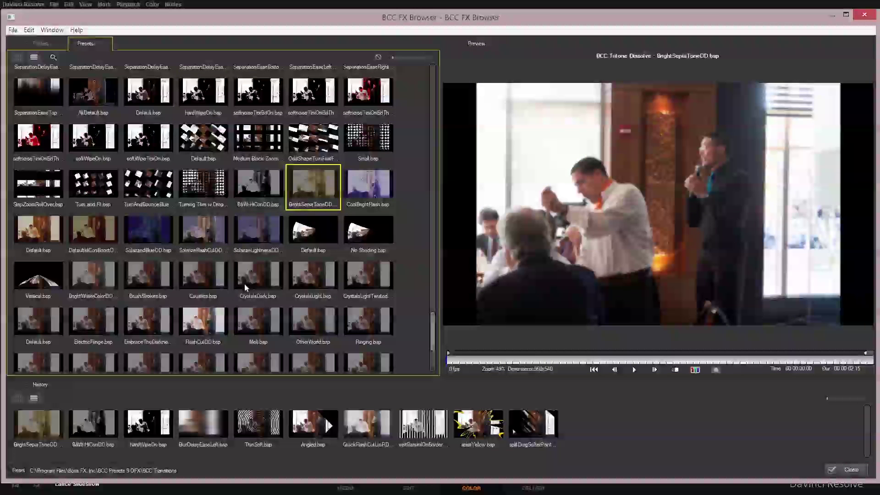
- Preview the FlashCutDD preset of BCC Vector Blur Dissolve and the BrightSepiaToneDD preset of BCC Tritone Dissolve by scrubbing through each
click(203, 324)
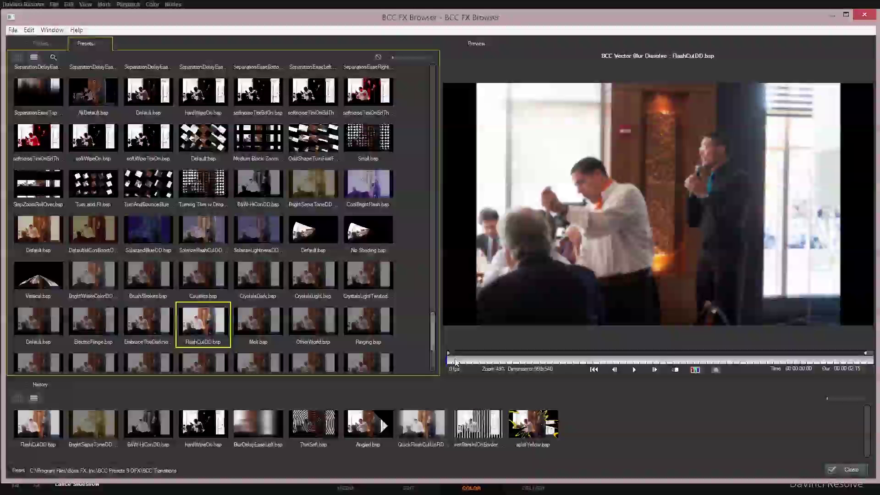
drag(458, 362, 749, 355)
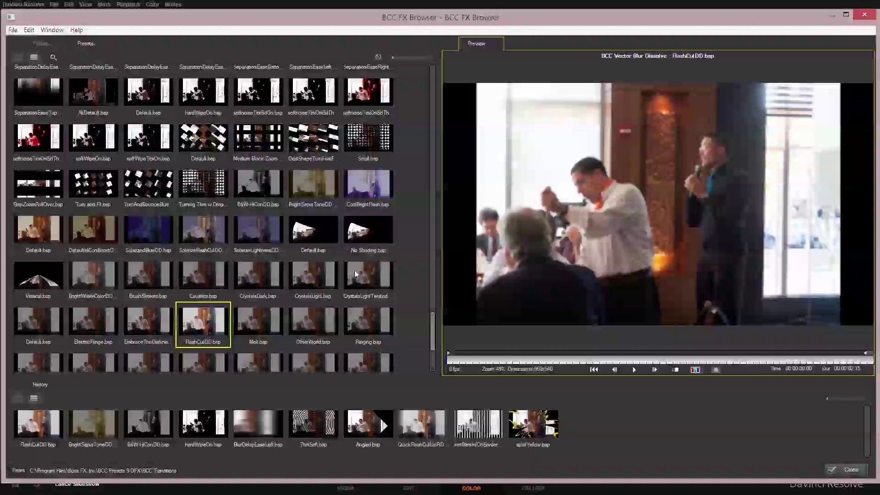
click(313, 183)
drag(451, 354, 631, 354)
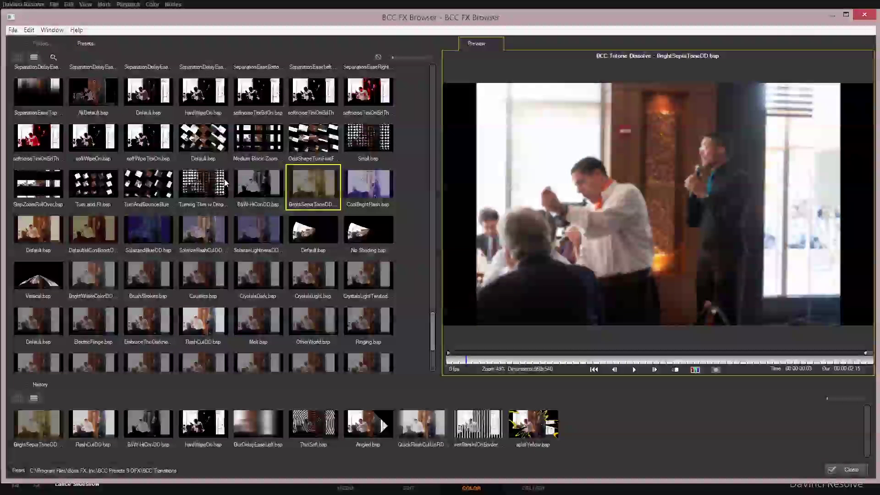
- Preview the Default preset of BCC Tritone Dissolve and select the Dense Diagonal Drift preset of BCC Water Waves Dissolve
click(46, 237)
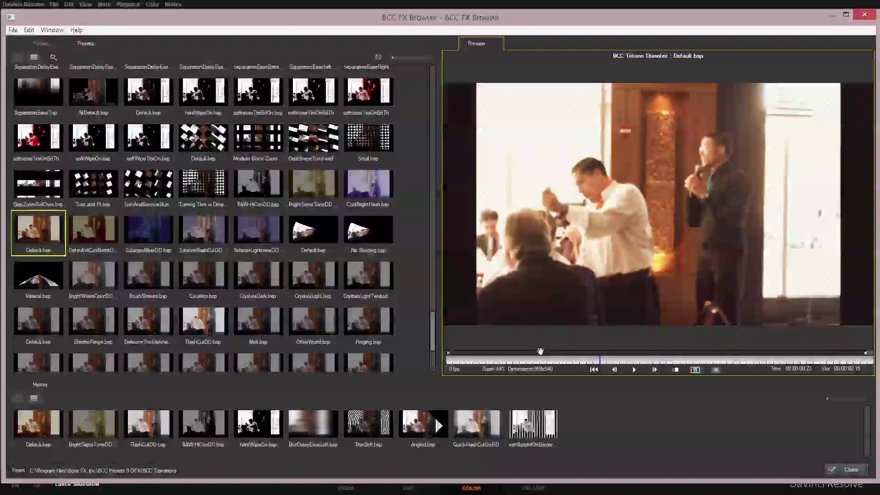
scroll(234, 311, down, 1)
scroll(235, 311, down, 2)
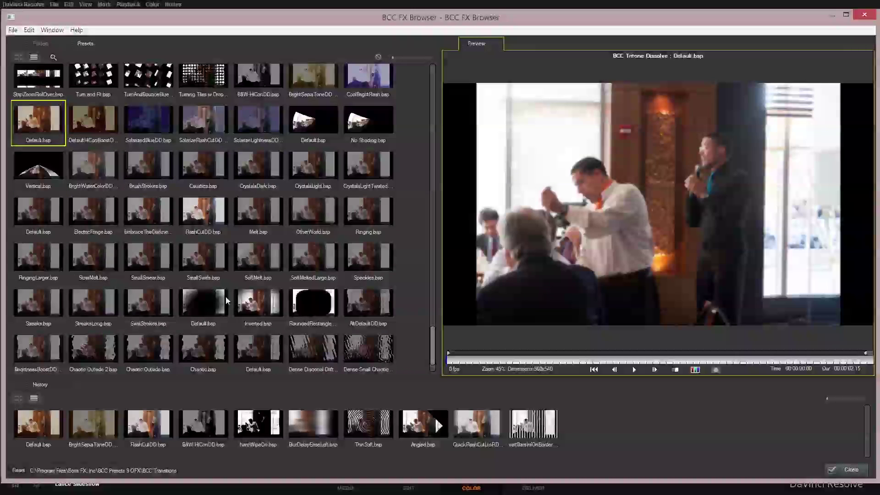
click(290, 304)
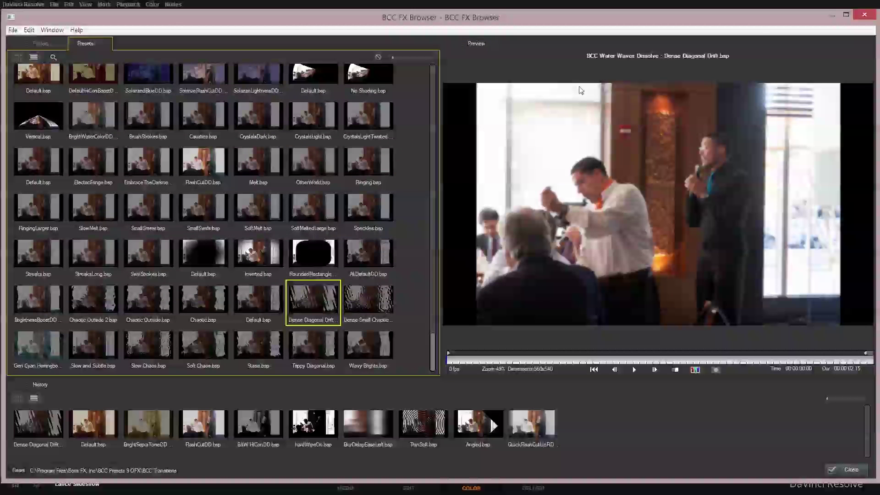
- Close the BCC FX Browser and switch to the Edit page
click(865, 15)
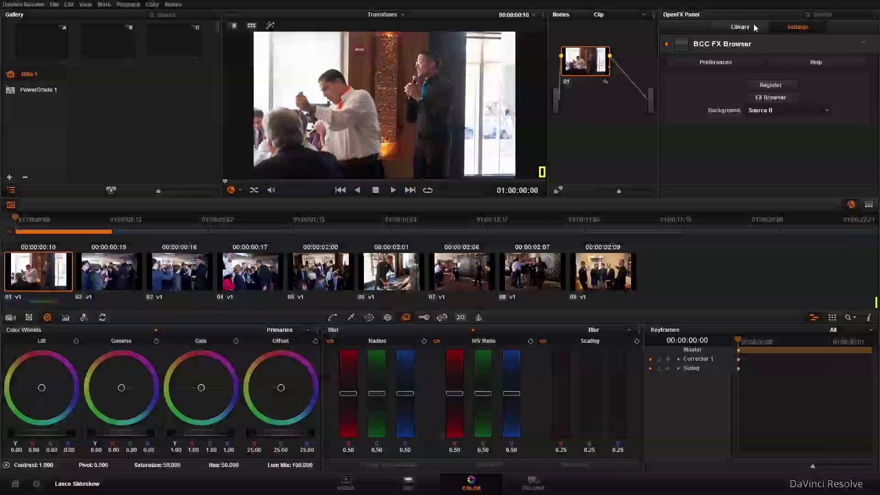
click(424, 489)
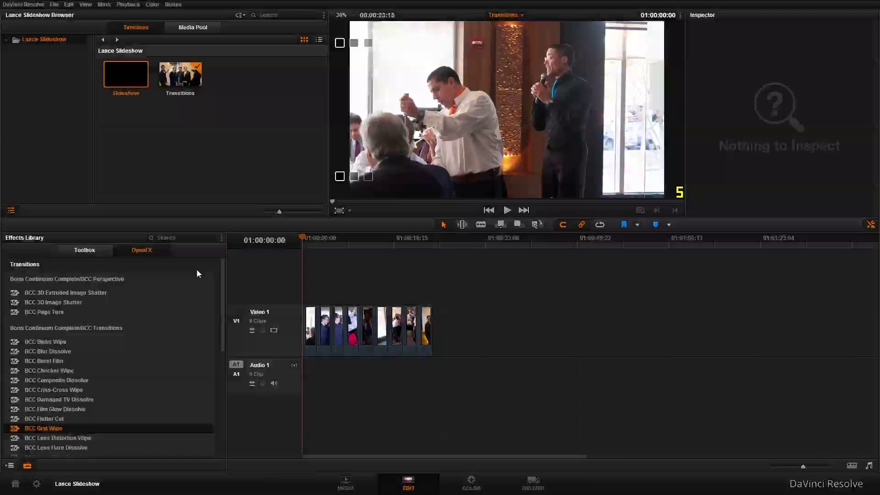
- Look through the Boris Continuum Complete transitions in the Effects Library and toggle the Inspector off and back on
drag(224, 290, 202, 415)
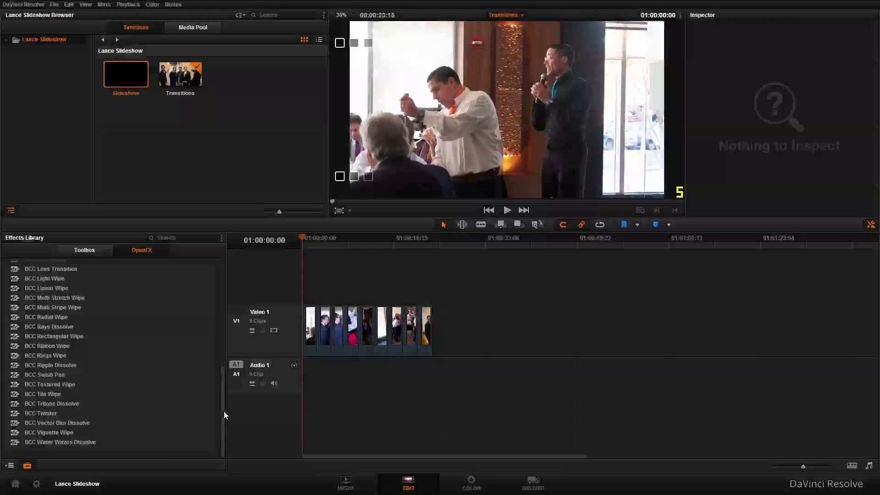
drag(224, 414, 212, 248)
click(871, 227)
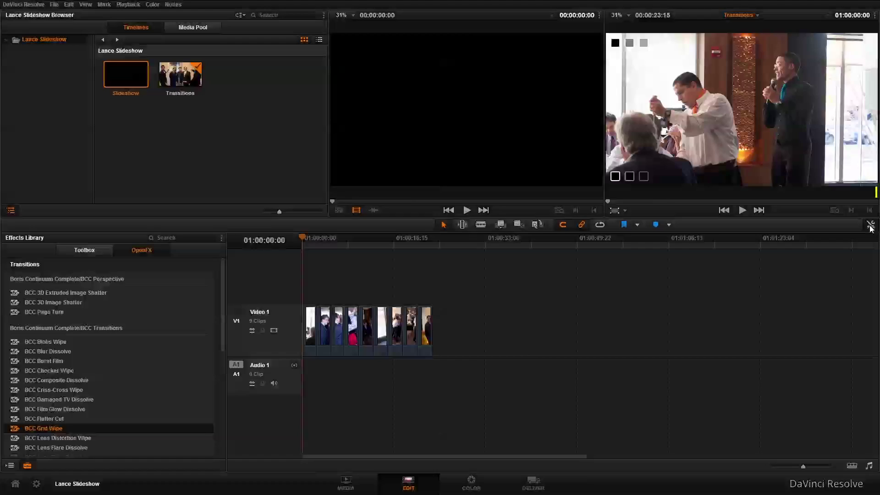
click(871, 227)
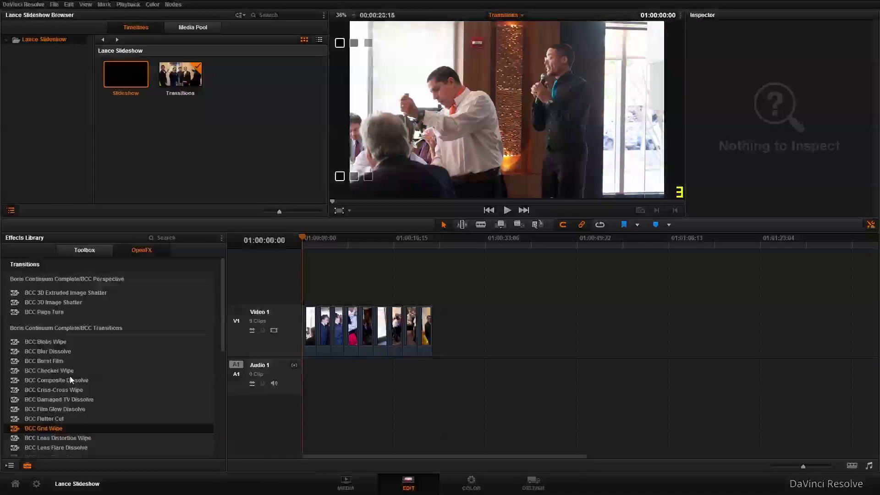
- Add the BCC Checker Wipe transition between the first two clips and move the playhead into it
drag(56, 370, 318, 324)
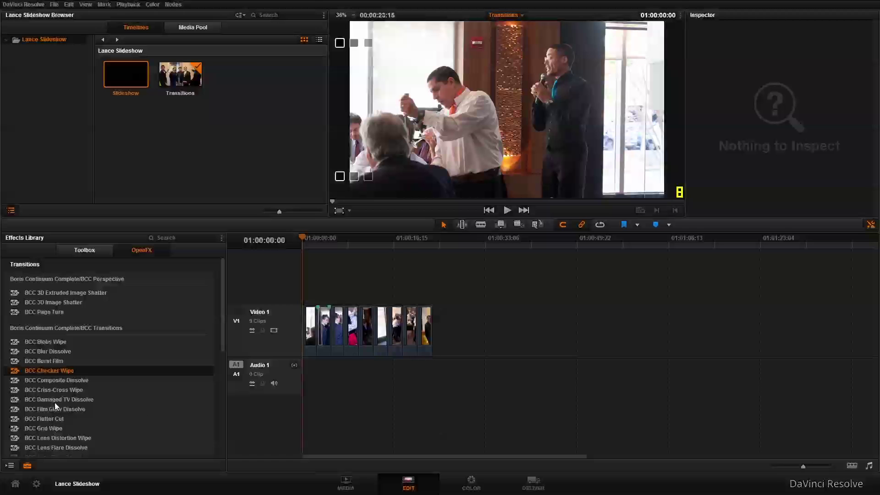
click(317, 241)
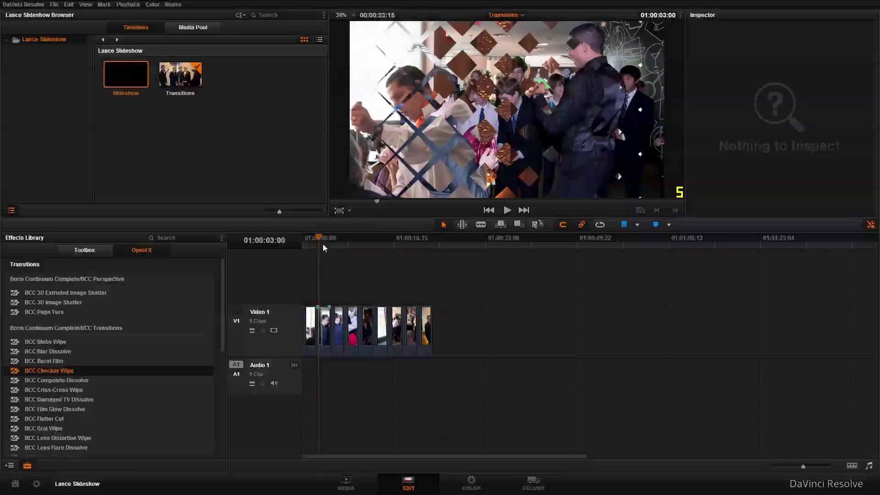
key(Left)
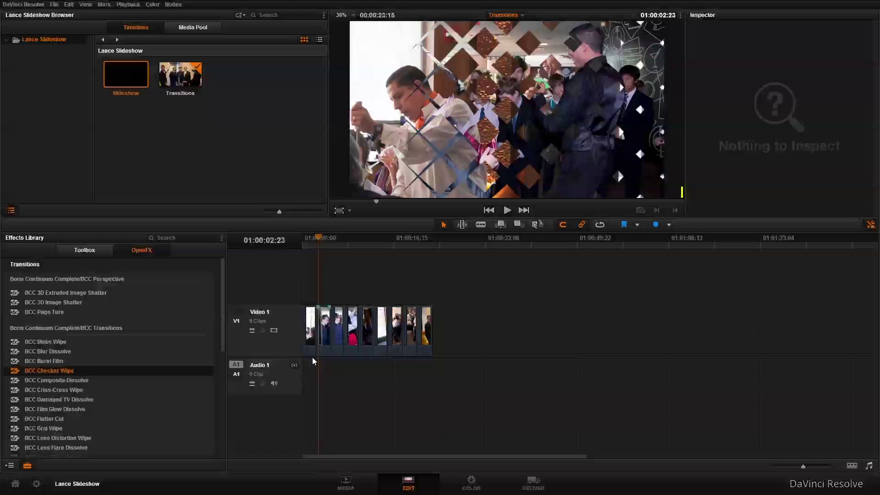
- Select the Checker Wipe transition, show its OpenFX settings and apply the VerticalLinesLtoR-DD.bsp preset
click(311, 340)
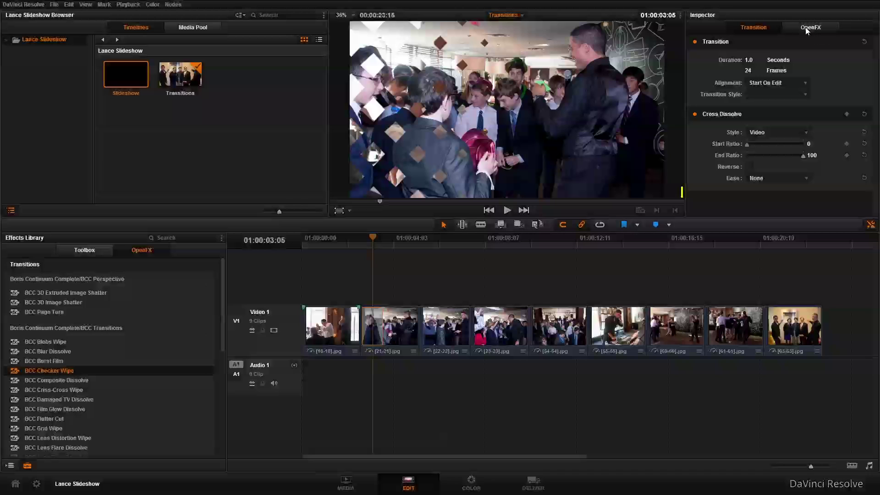
click(806, 28)
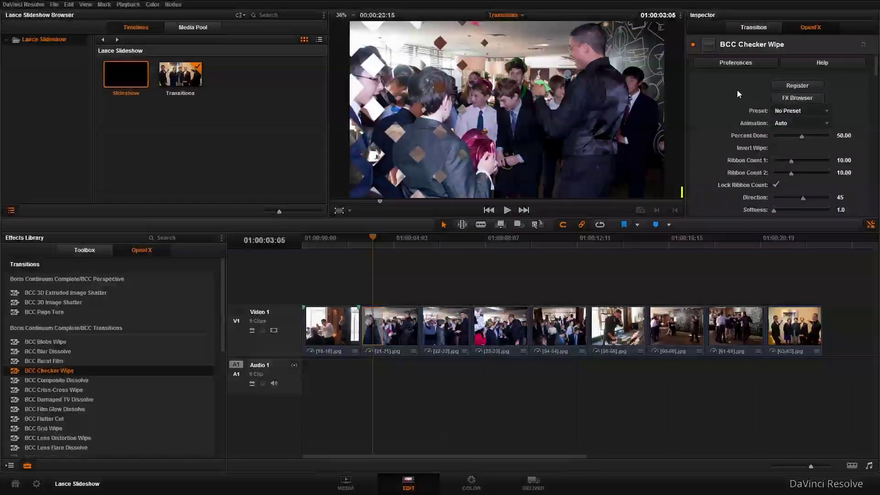
click(802, 111)
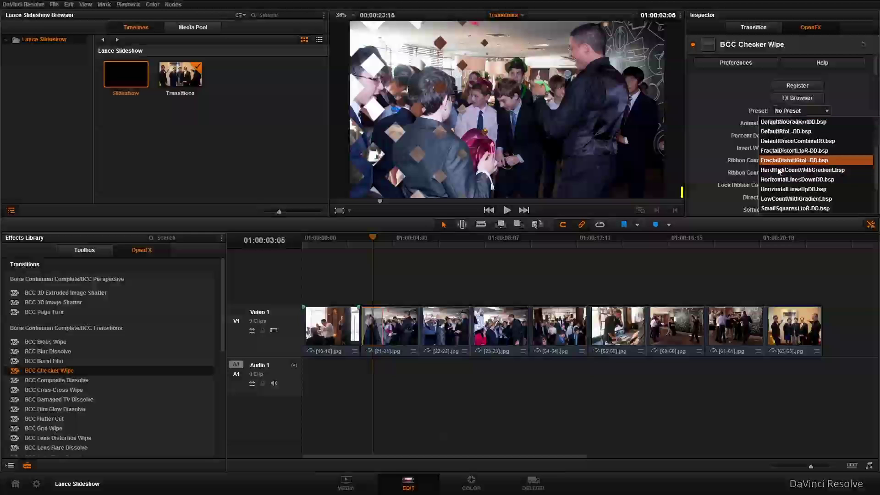
scroll(775, 185, down, 2)
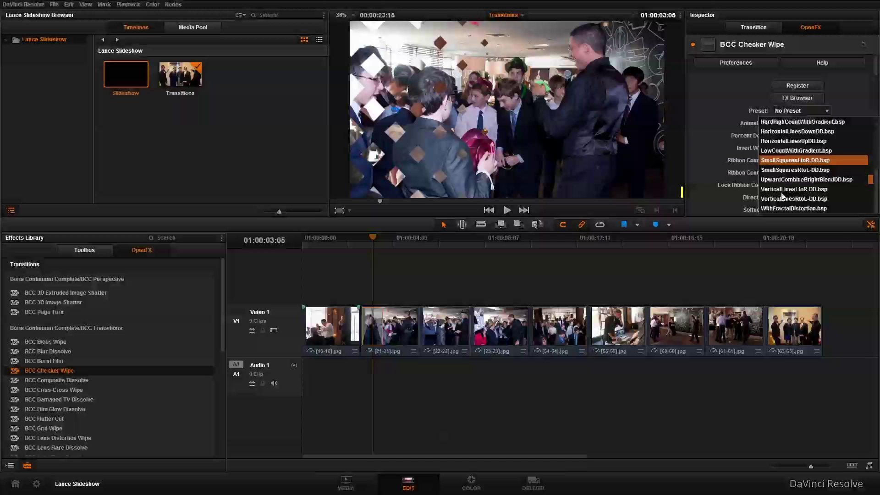
click(784, 190)
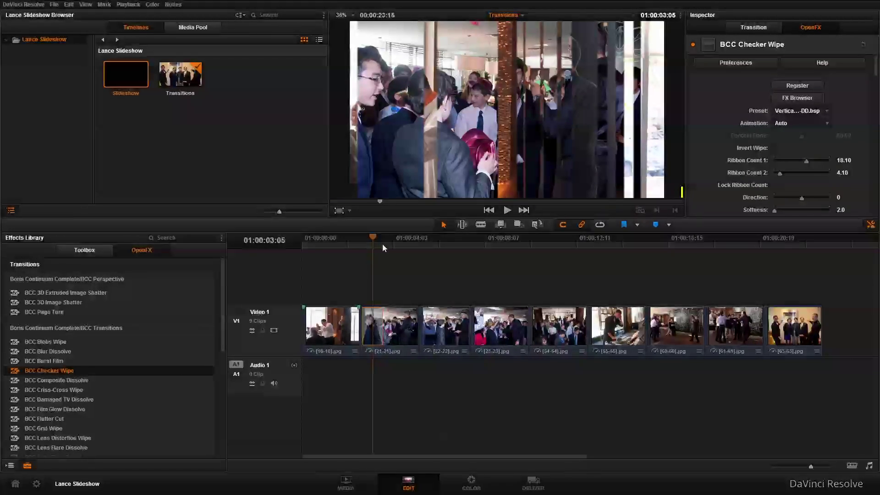
- Set the Checker Wipe's Ribbon Count 1 to 18.06 and Ribbon Count 2 to 3.92
scroll(705, 156, down, 2)
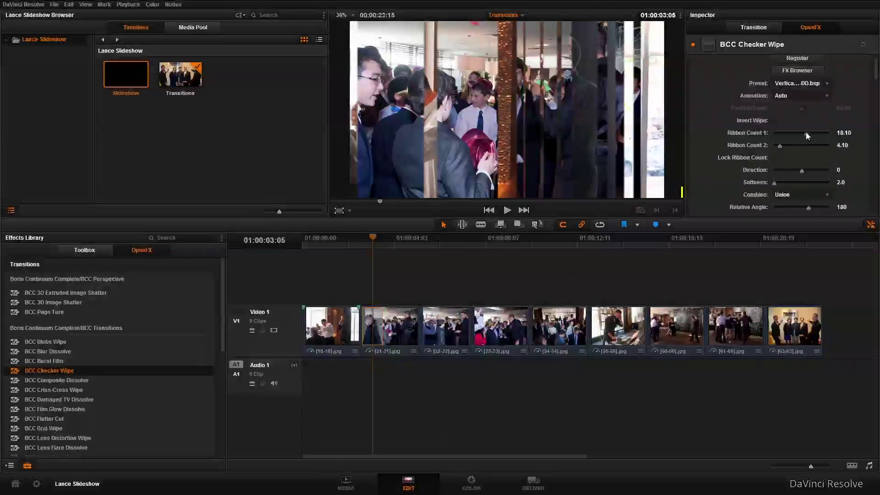
drag(806, 134, 782, 145)
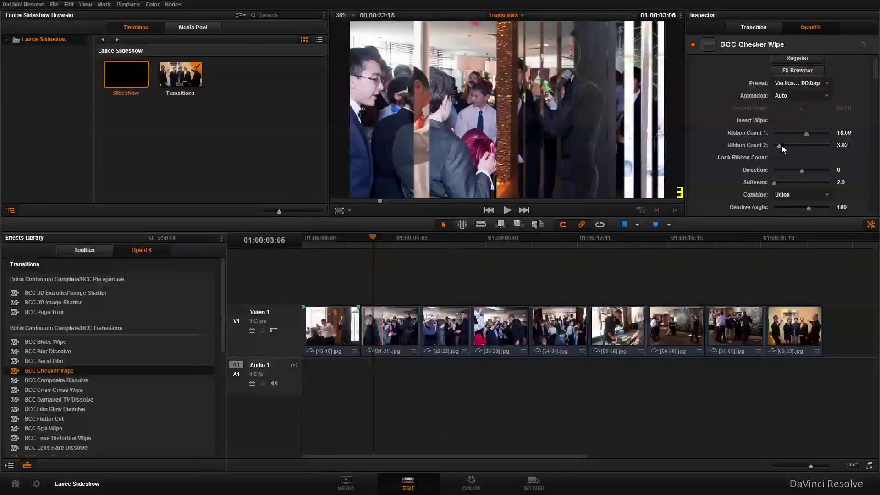
- Try a Checker Wipe direction of -103, set the direction back to 0, and set the softness to 0.1
scroll(798, 160, down, 3)
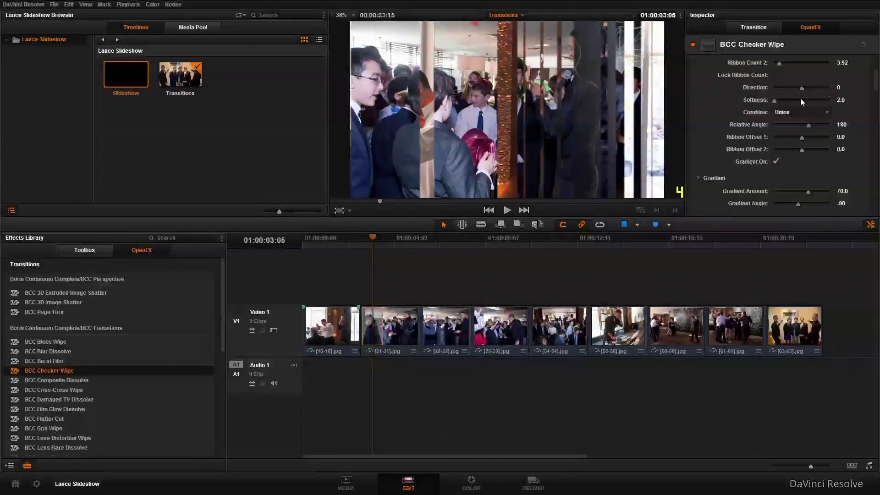
mouse_move(802, 89)
mouse_down()
mouse_move(793, 87)
mouse_move(801, 92)
mouse_up()
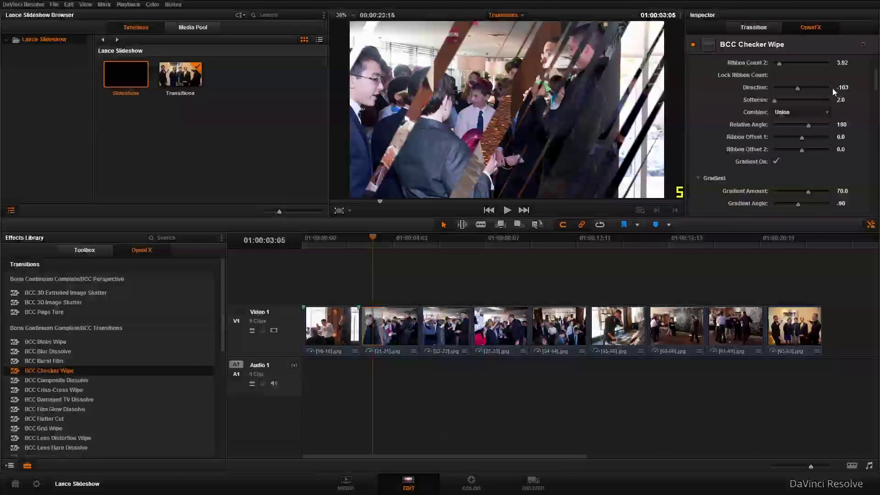
key(BackSpace)
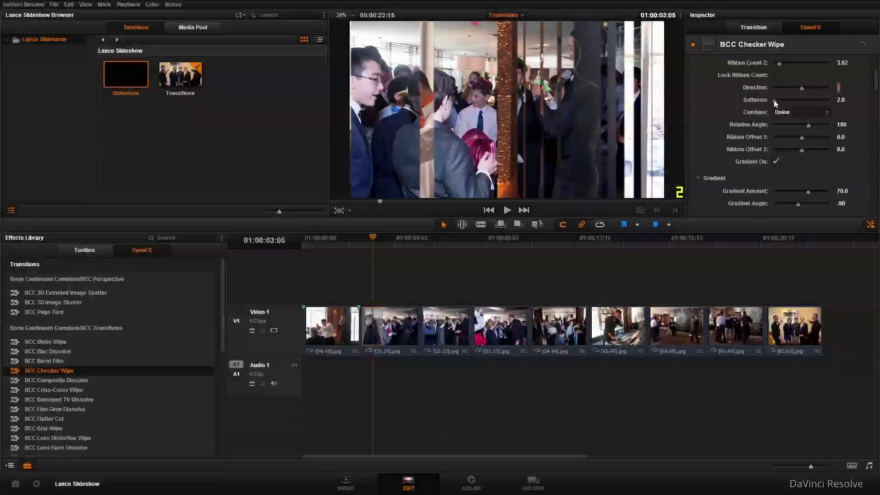
drag(775, 104, 770, 105)
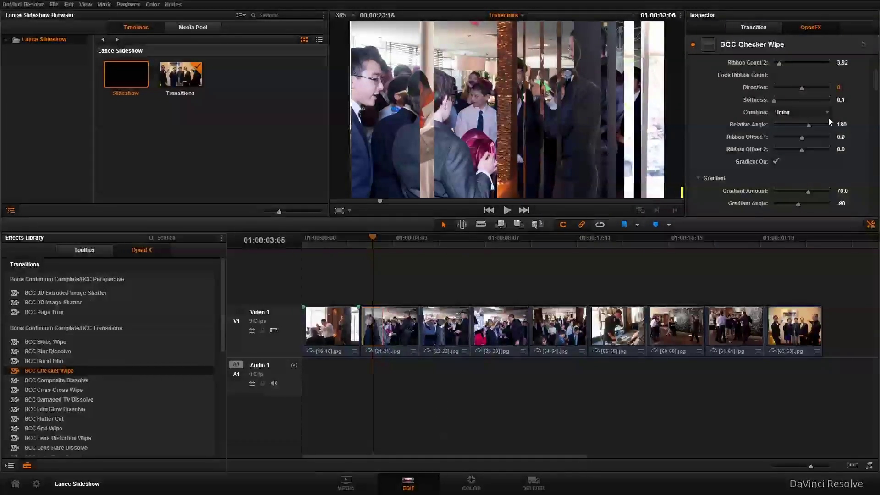
- Enable View Ease Curve in the Checker Wipe's Animation Tuning settings to overlay the ease graph
scroll(861, 121, down, 3)
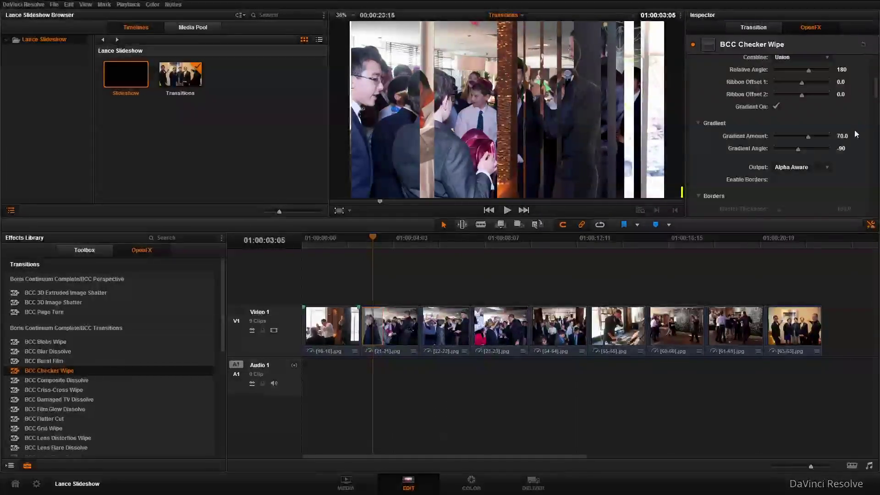
scroll(855, 132, down, 3)
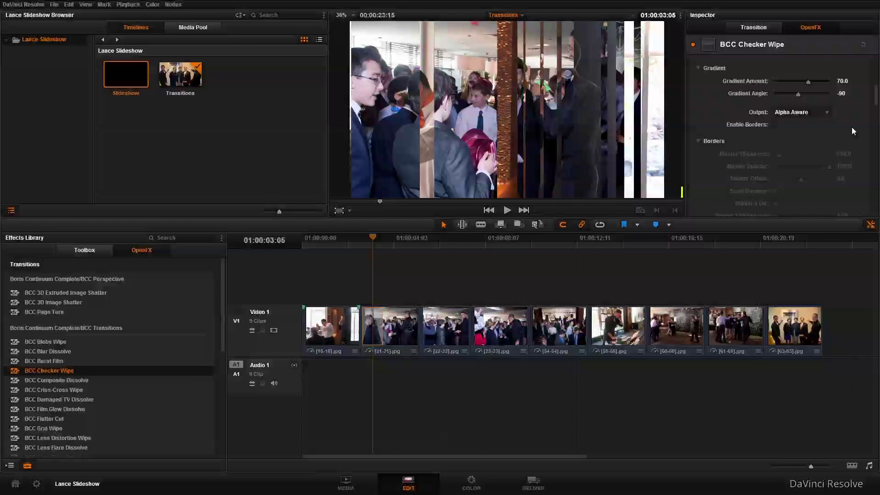
scroll(852, 127, down, 2)
scroll(849, 129, down, 10)
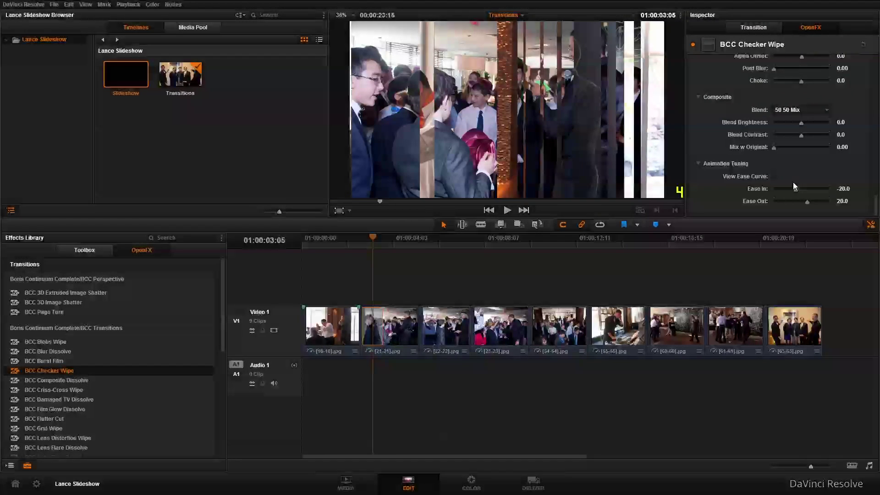
click(776, 177)
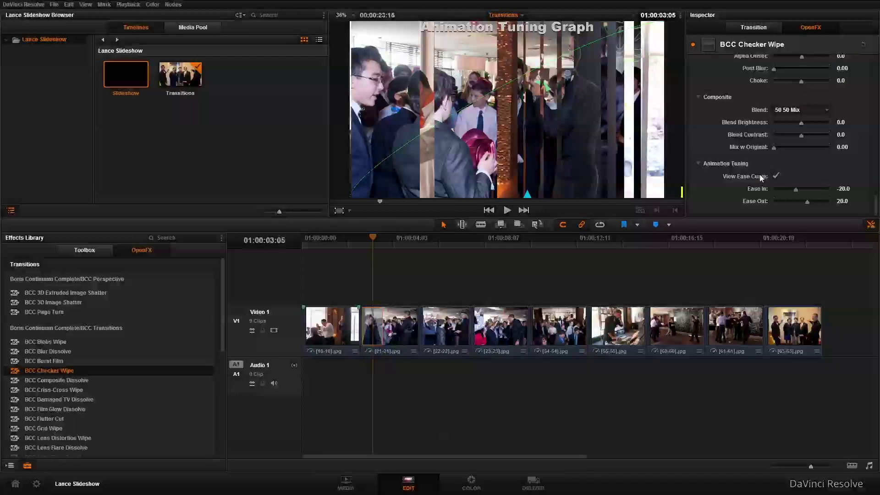
- Adjust the Checker Wipe's easing, setting Ease In to 12.6 and Ease Out to 29.4
mouse_move(796, 189)
mouse_down()
mouse_move(771, 194)
mouse_move(831, 190)
mouse_move(802, 191)
mouse_up()
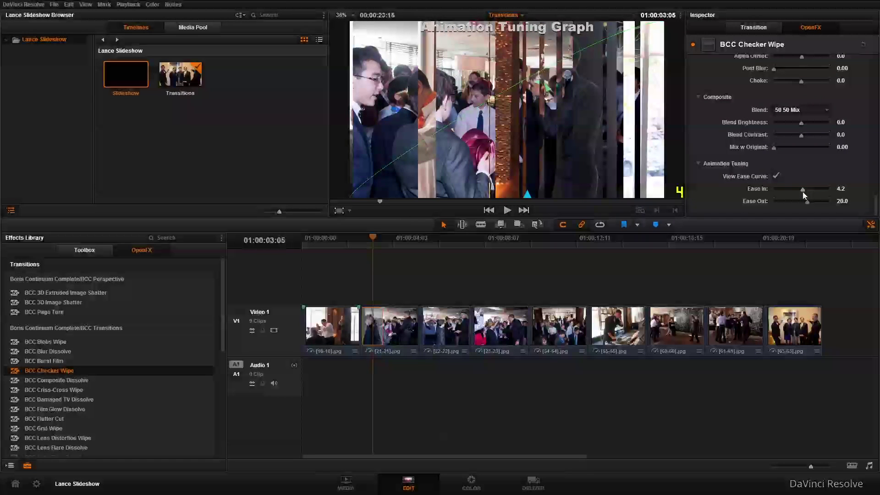
drag(802, 191, 799, 191)
click(809, 201)
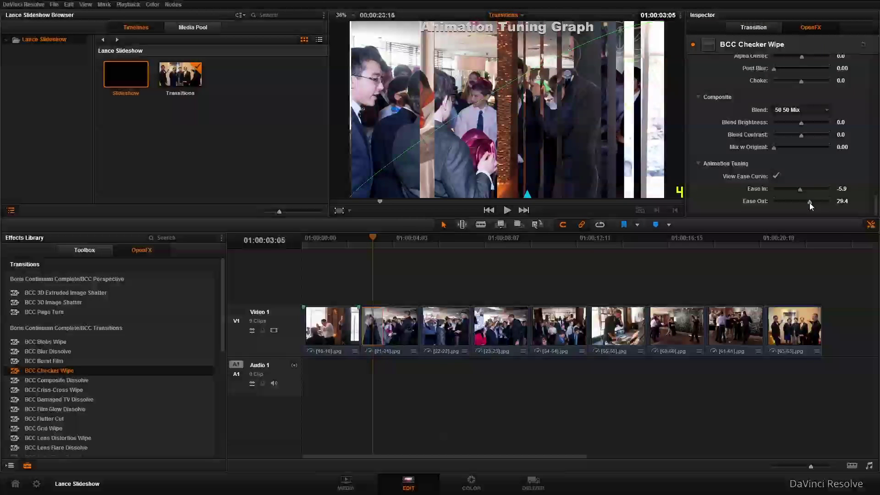
drag(799, 190, 806, 191)
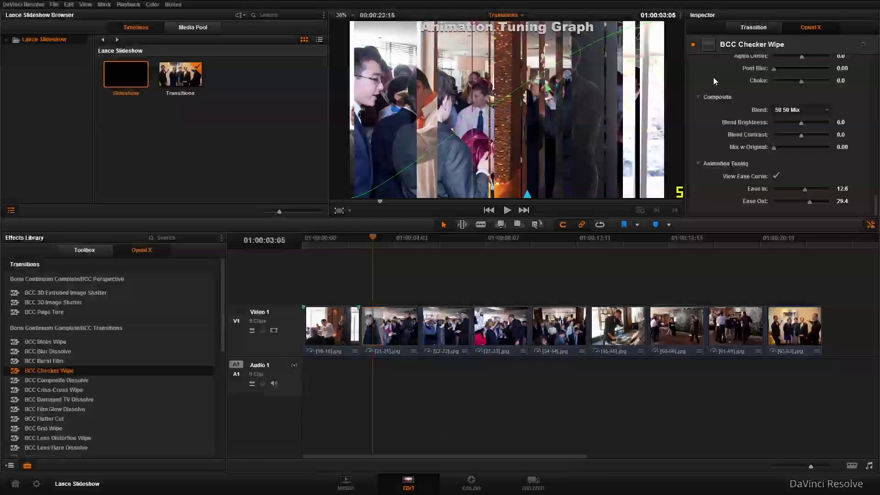
scroll(719, 68, up, 3)
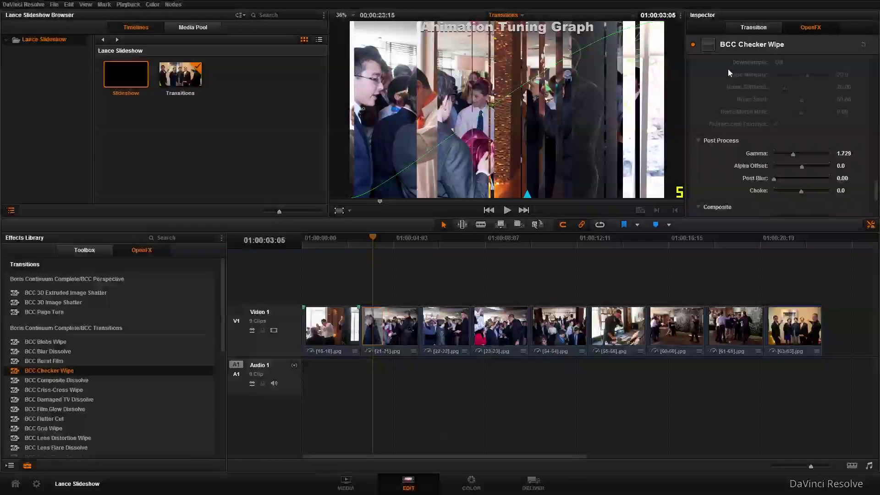
scroll(728, 69, up, 5)
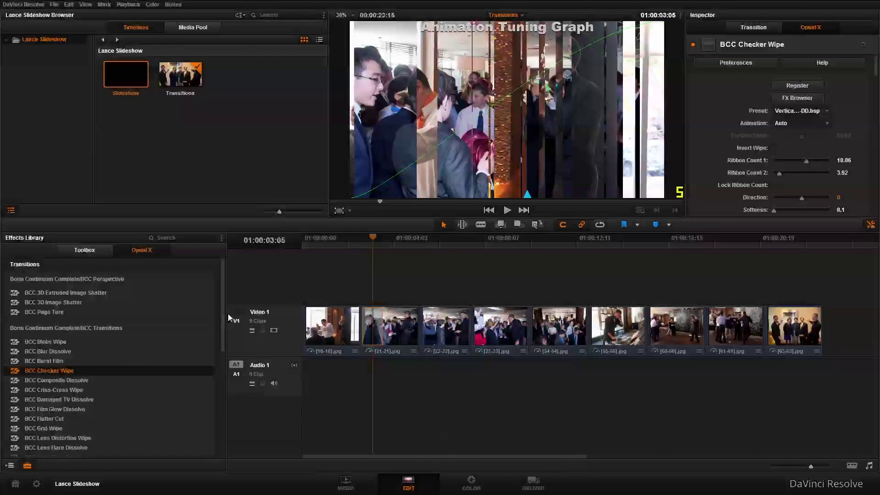
- Apply the BCC Page Turn transition at the start of the third photo and show its OpenFX settings
scroll(221, 331, down, 3)
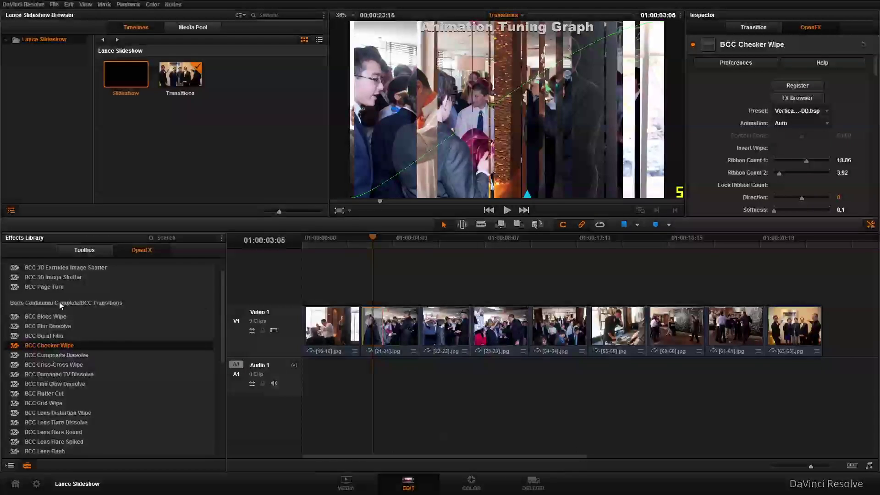
drag(41, 288, 423, 270)
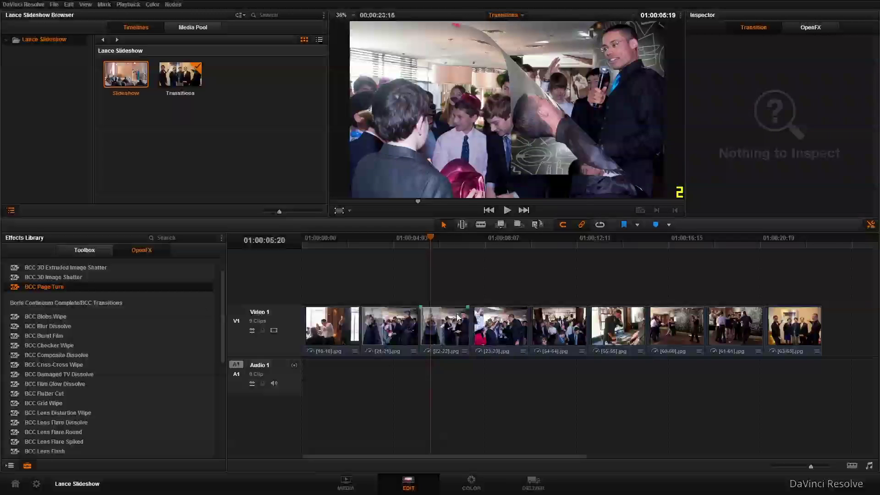
click(807, 27)
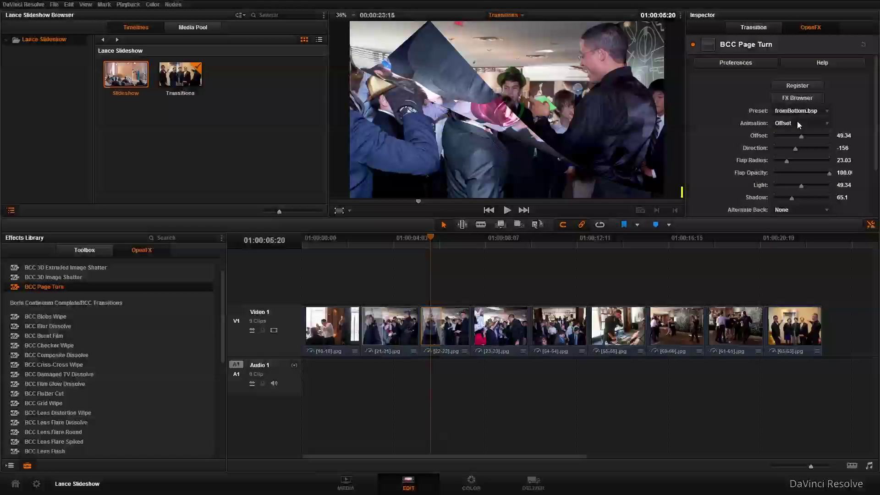
- Try the straightDownFromTop and rollLeftToRight presets on the Page Turn transition
click(805, 112)
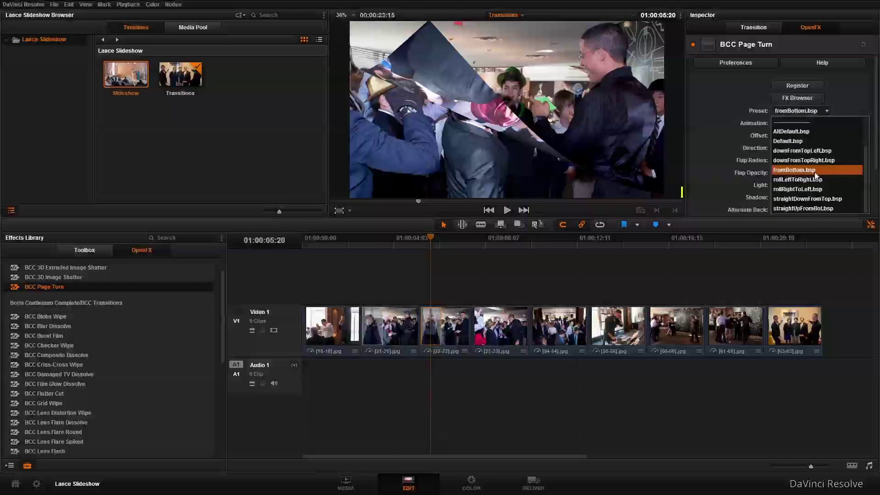
scroll(809, 204, down, 1)
click(809, 199)
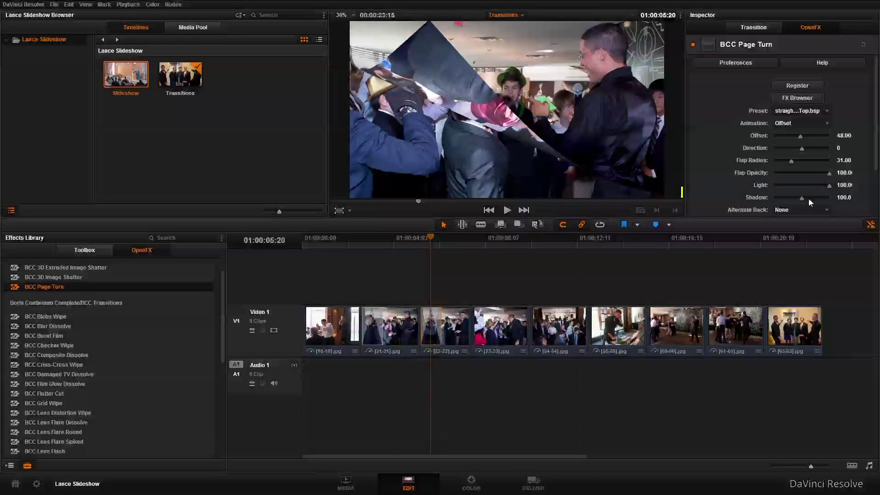
click(793, 114)
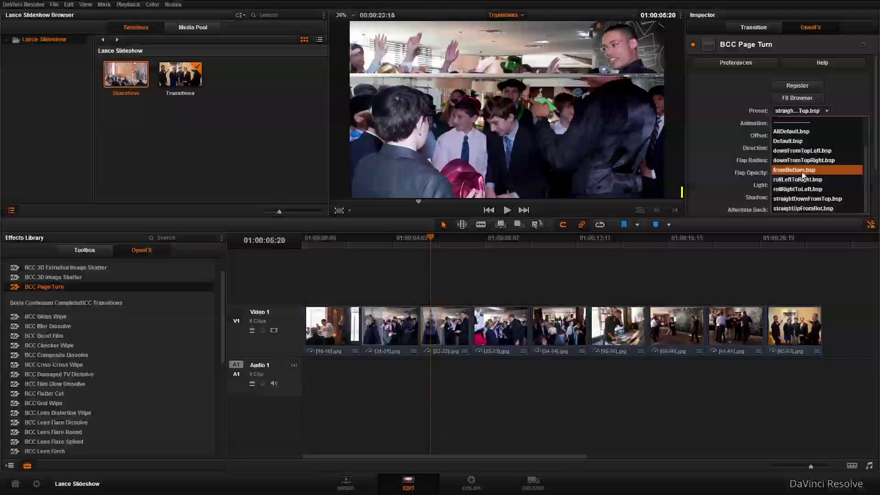
click(801, 153)
- Choose the fromBottom preset for the Page Turn, and set its direction to -151 and flap radius to 32.77
click(801, 111)
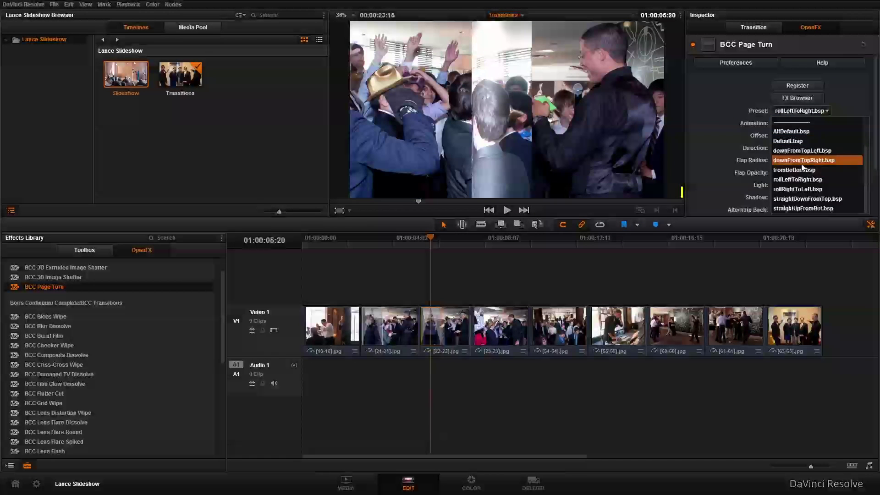
click(802, 170)
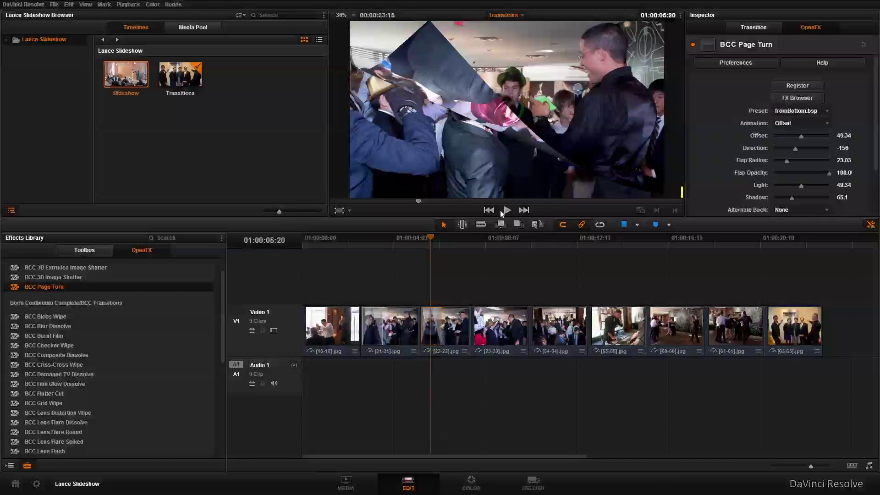
mouse_move(788, 161)
mouse_down()
mouse_move(801, 166)
mouse_move(796, 147)
mouse_up()
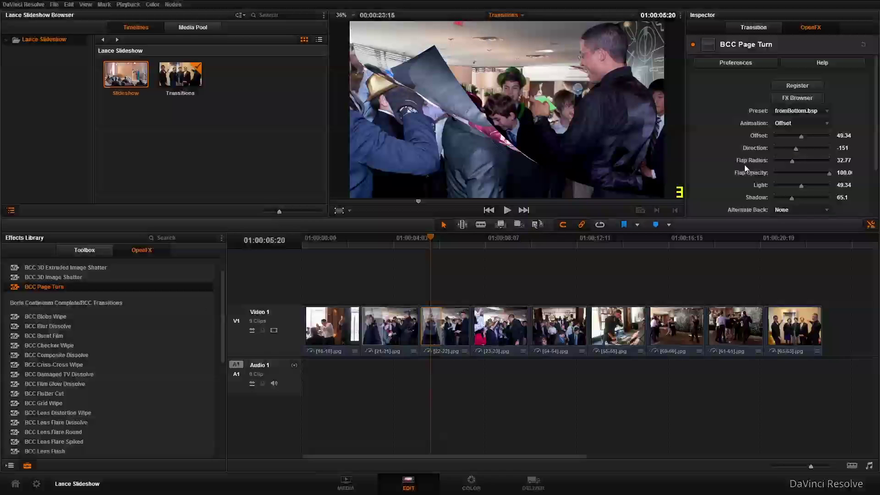
scroll(744, 183, down, 4)
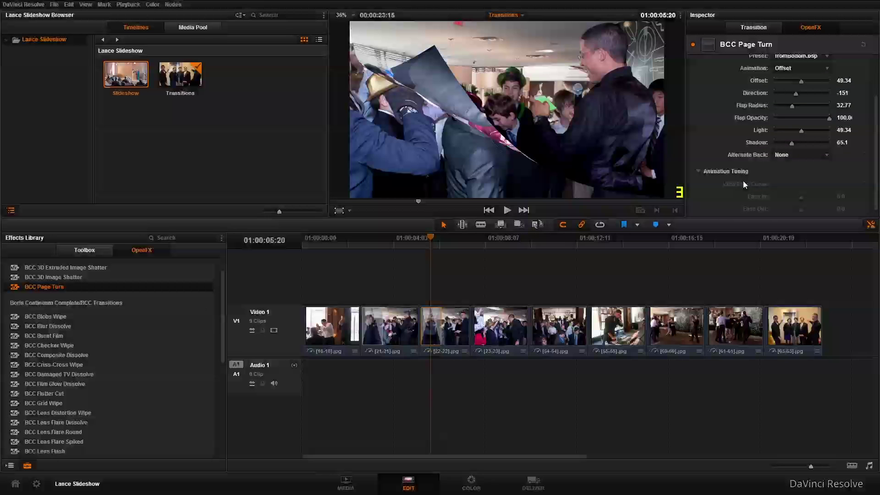
scroll(738, 177, up, 4)
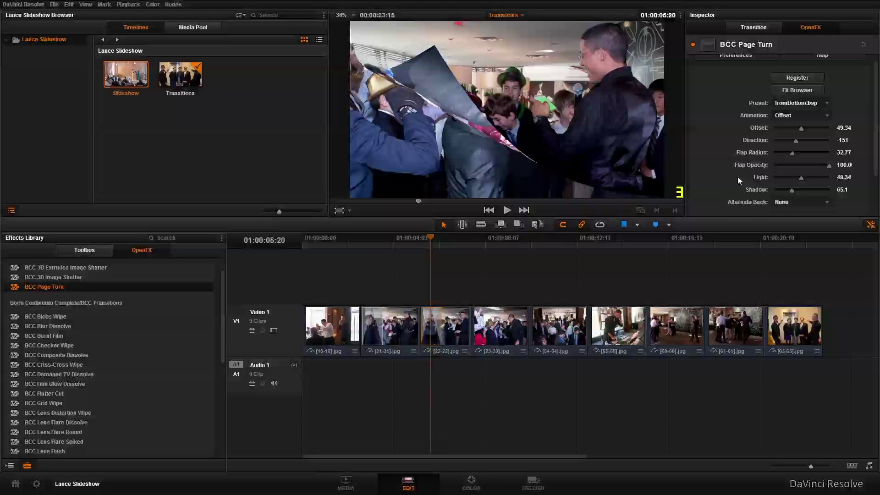
scroll(738, 177, down, 4)
scroll(738, 177, up, 4)
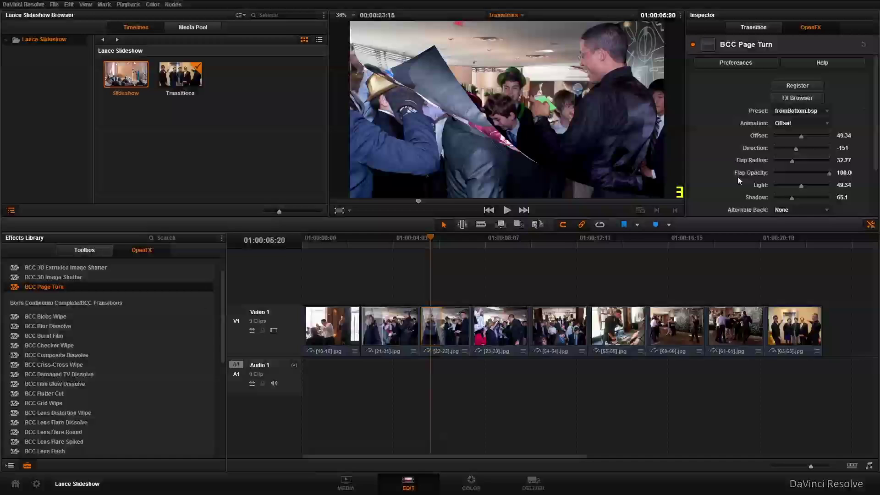
- Apply the BCC Grid Wipe transition at the start of the fourth photo
click(471, 238)
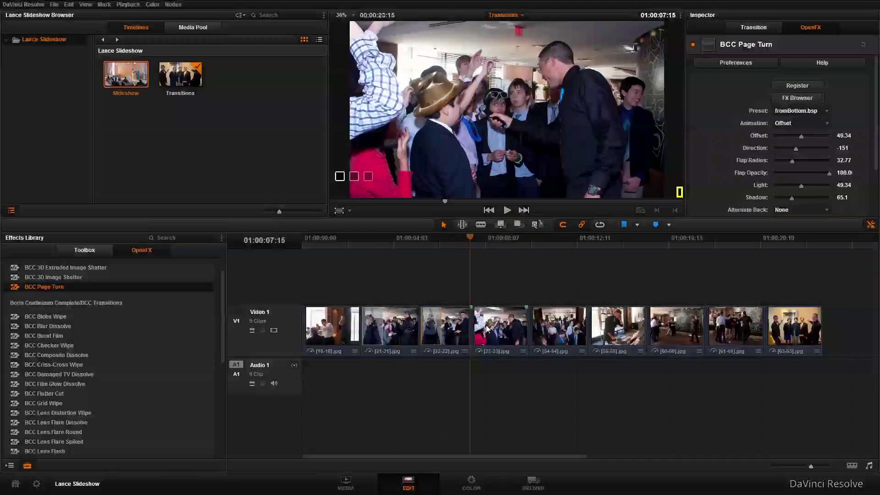
click(52, 348)
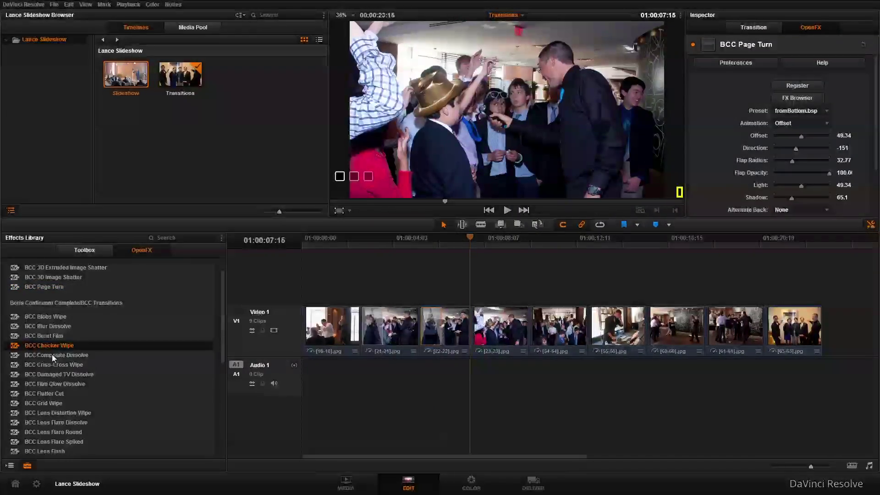
click(88, 374)
click(78, 403)
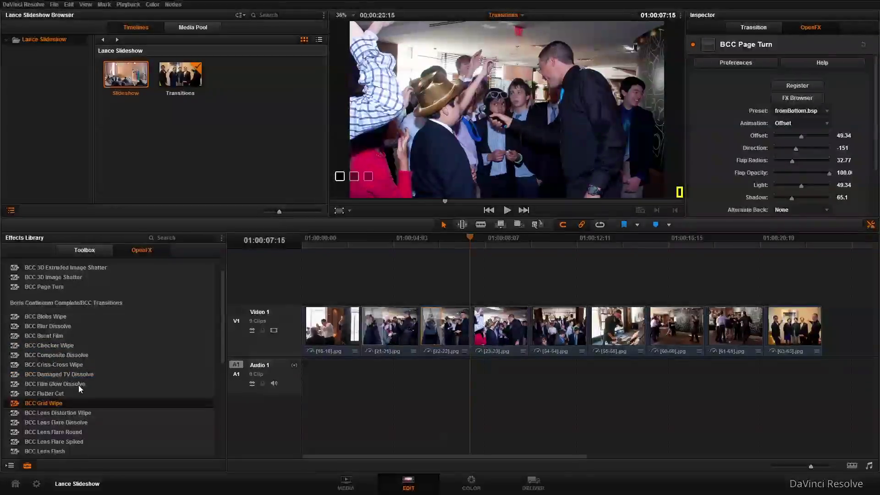
scroll(79, 389, down, 3)
drag(51, 319, 476, 315)
click(482, 240)
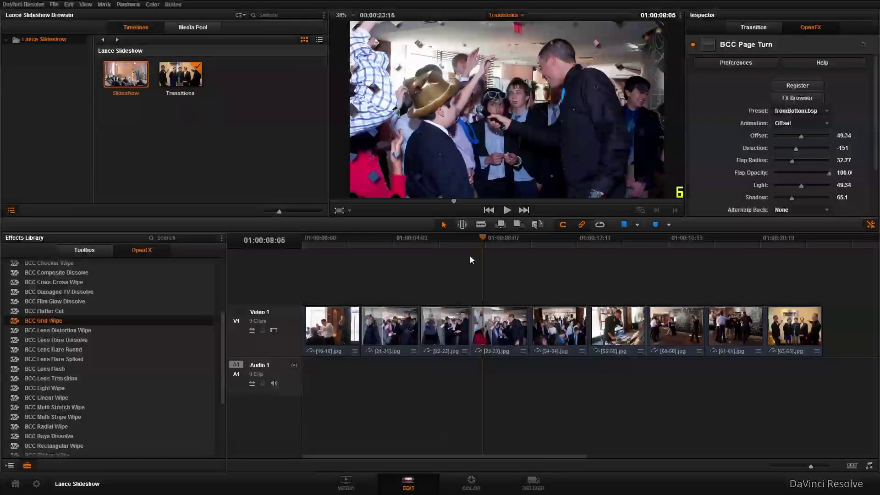
- Select the Grid Wipe transition, park the playhead at 01:00:08:01 within it, and show its OpenFX settings
click(488, 338)
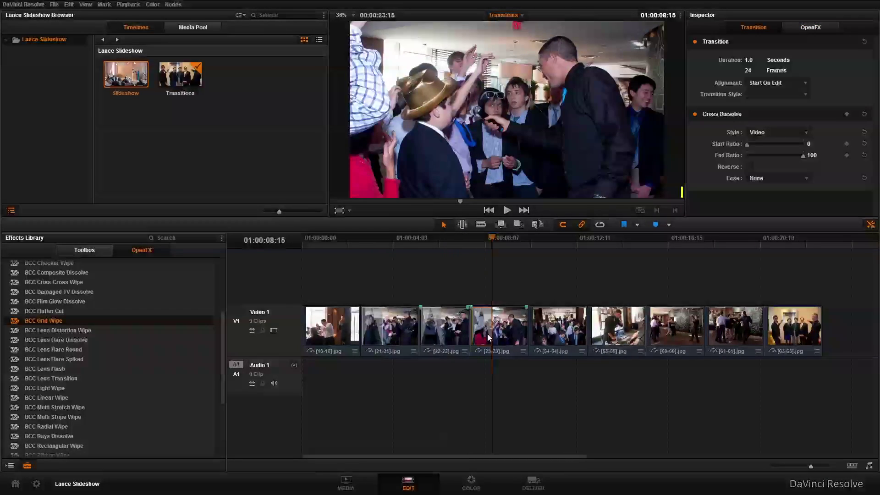
click(482, 236)
key(Left)
key(Left)
key(Left)
key(Left)
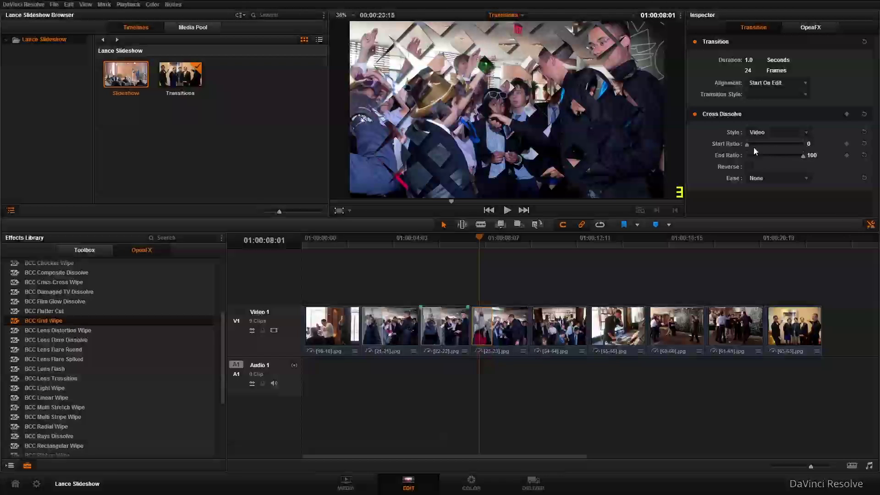
click(810, 28)
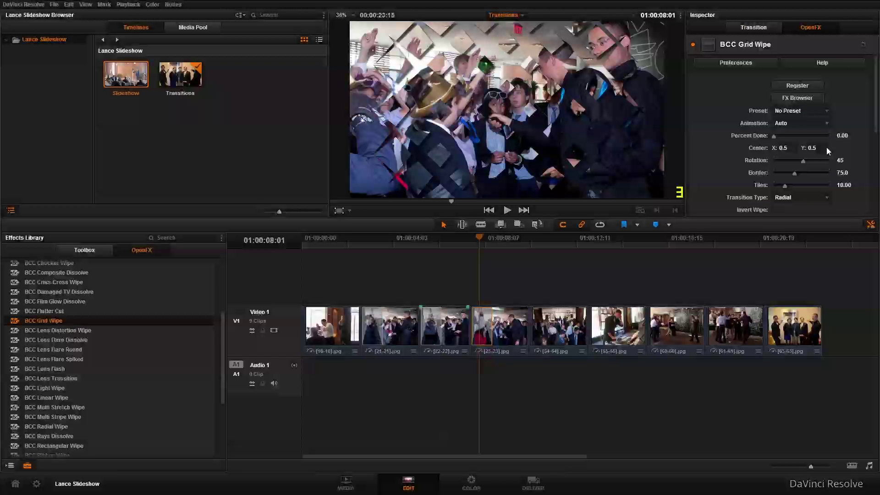
- Try the Corner to Corner Tension and RadialNinjaDD presets on the Grid Wipe, and settle on DiagonalDD
click(810, 109)
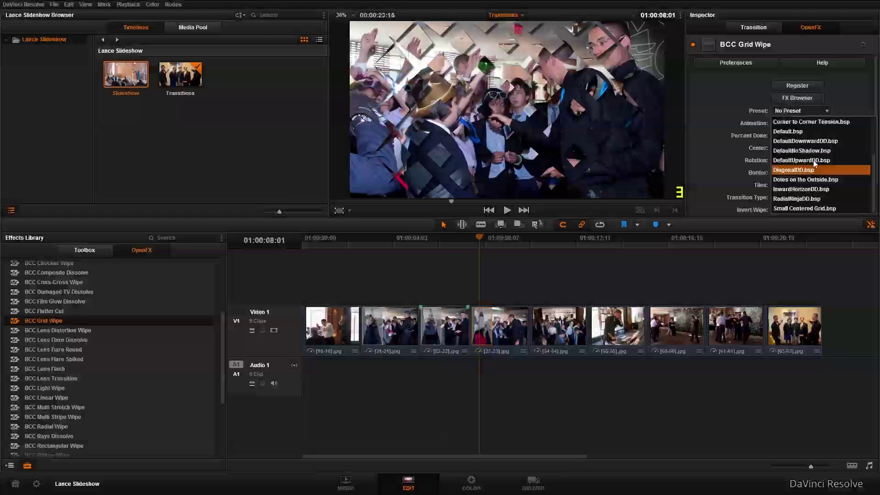
click(821, 122)
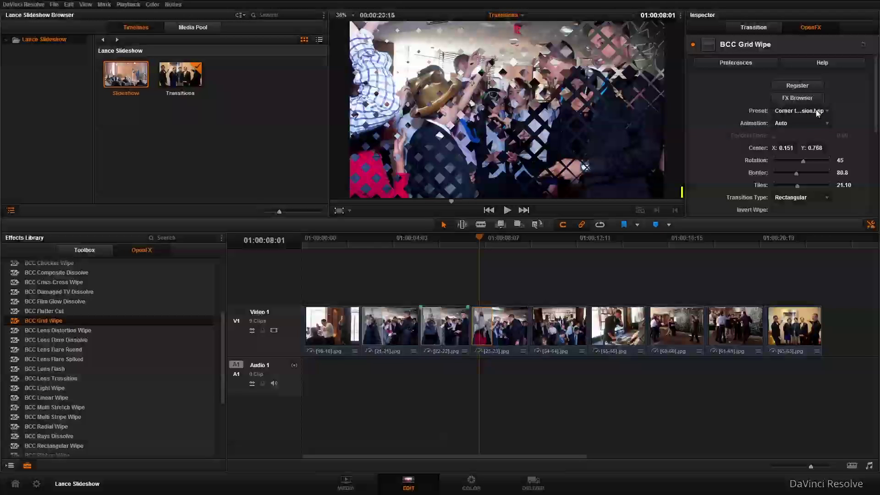
click(826, 111)
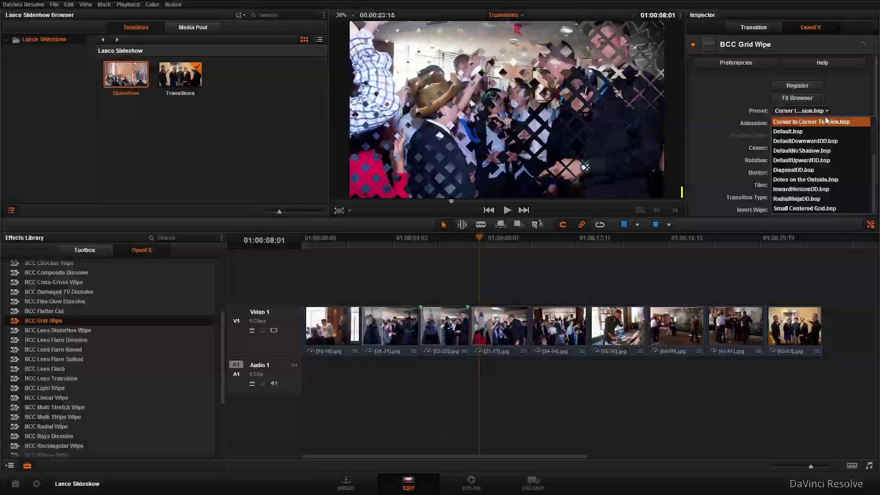
click(807, 200)
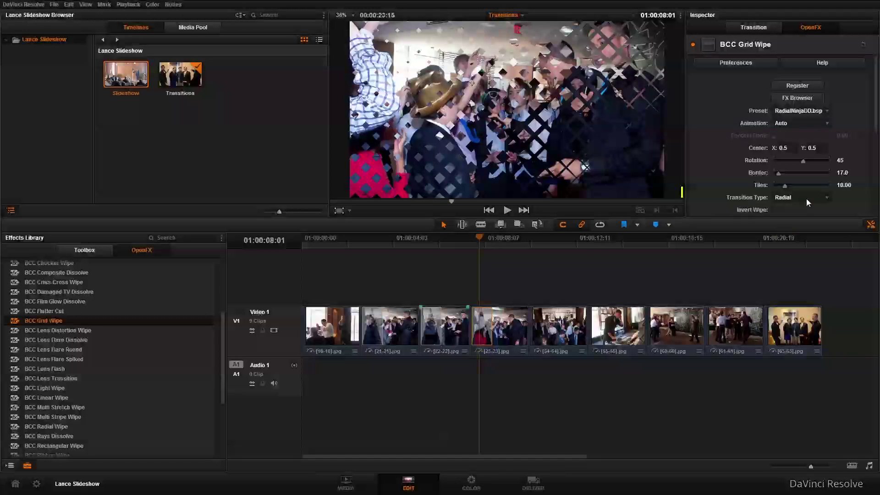
click(816, 112)
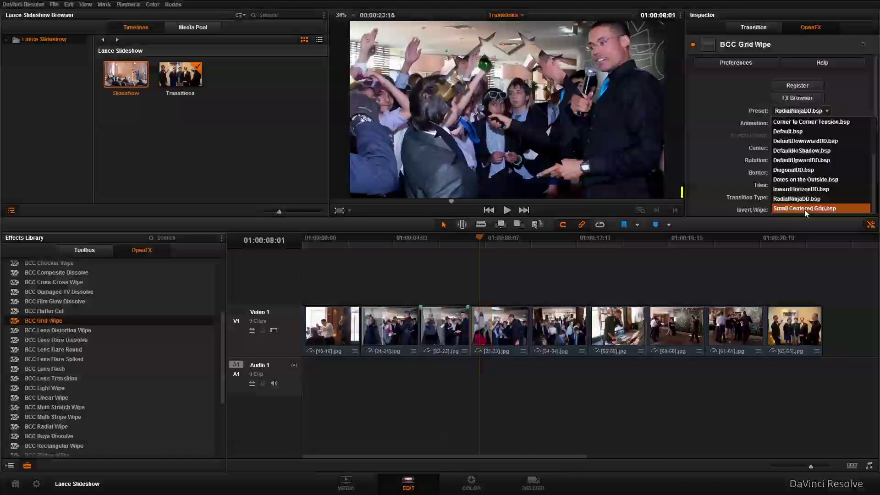
click(802, 171)
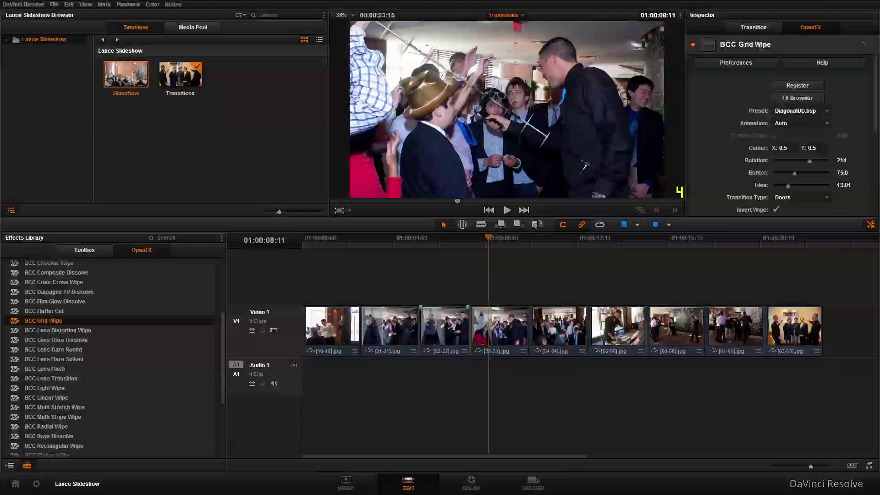
- Apply the BCC Tritone Dissolve transition at the start of the fifth photo and preview it at 01:00:10:20
scroll(221, 425, down, 3)
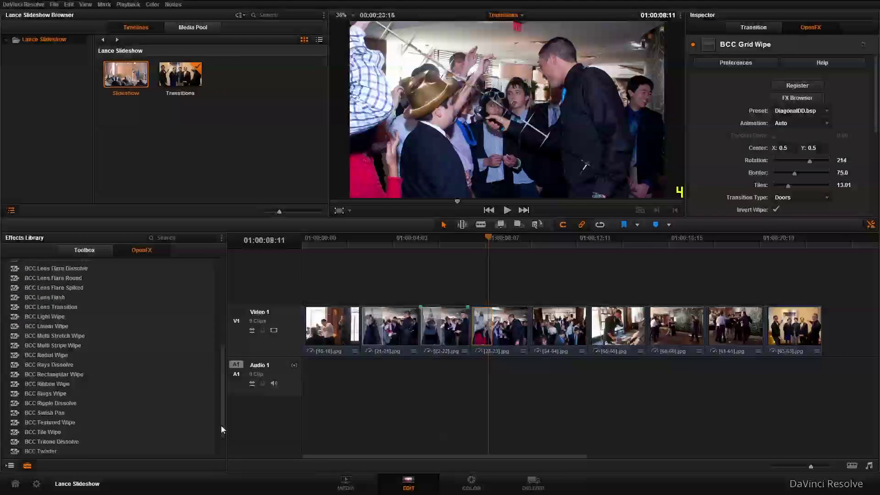
scroll(221, 425, down, 2)
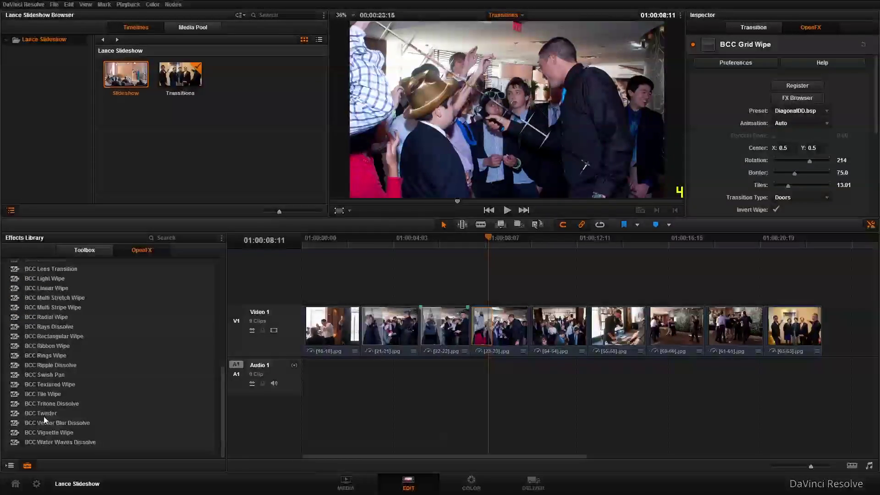
drag(51, 406, 541, 320)
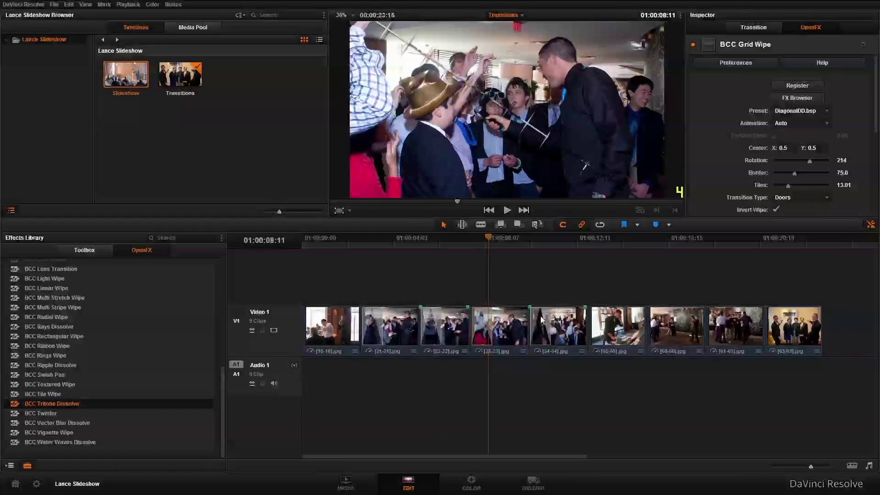
click(540, 240)
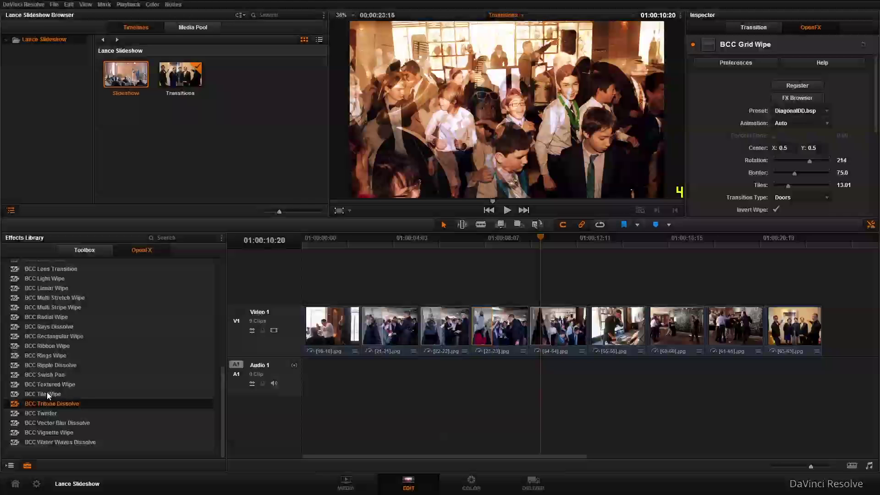
- Apply the BCC Tile Wipe transition at the start of the sixth photo and place the playhead within it
drag(47, 391, 490, 323)
drag(604, 312, 595, 316)
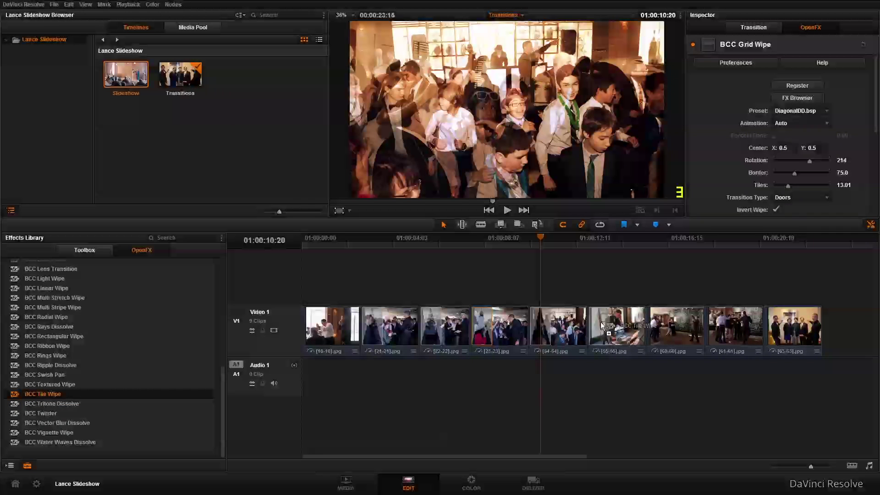
click(602, 244)
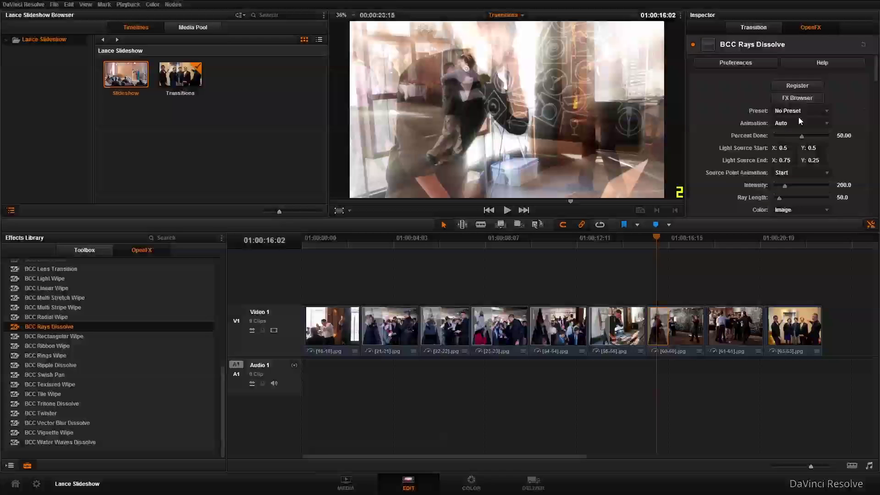
- Choose a warm-toned light ray preset for the BCC Rays Dissolve on the seventh photo and review its Colorize settings
click(801, 111)
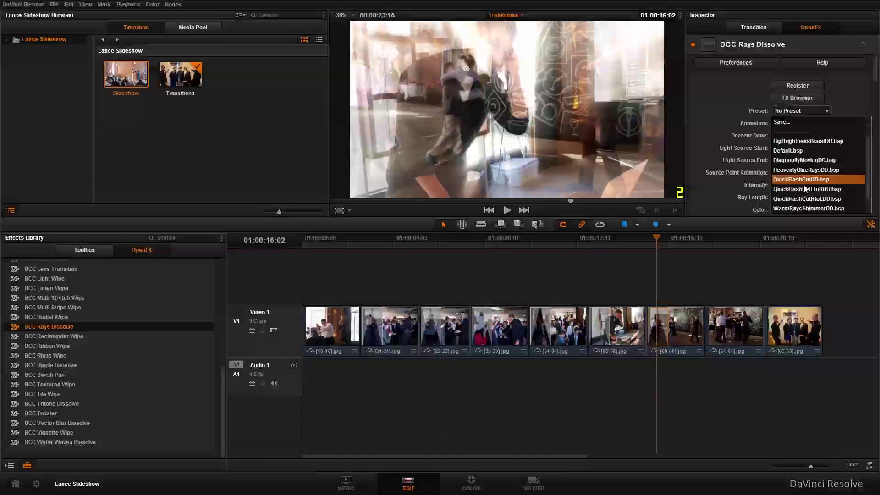
scroll(804, 187, down, 2)
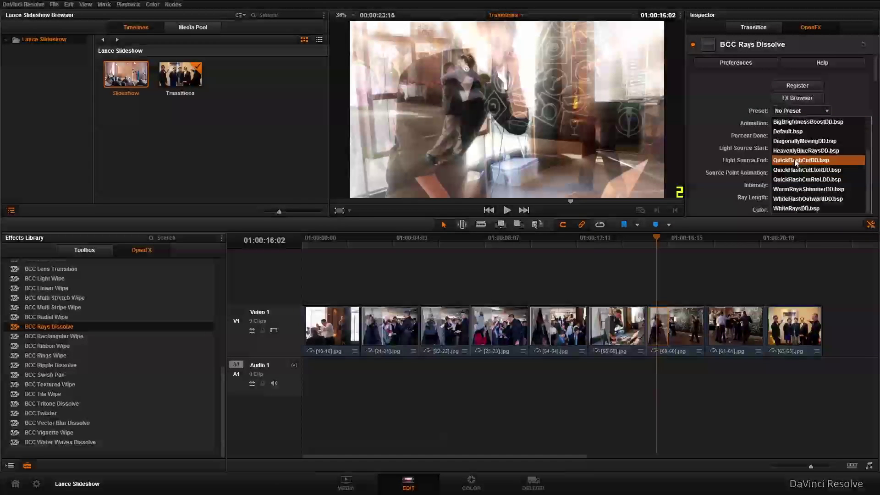
click(791, 199)
scroll(731, 186, down, 5)
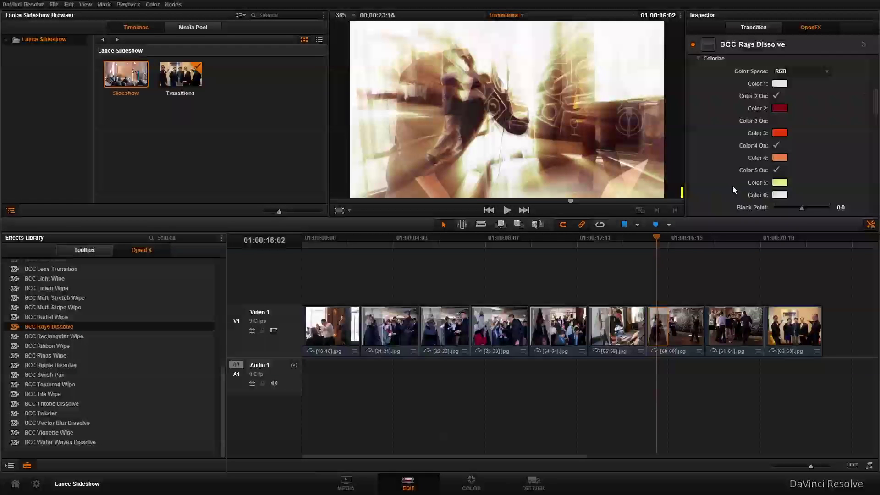
scroll(732, 185, down, 8)
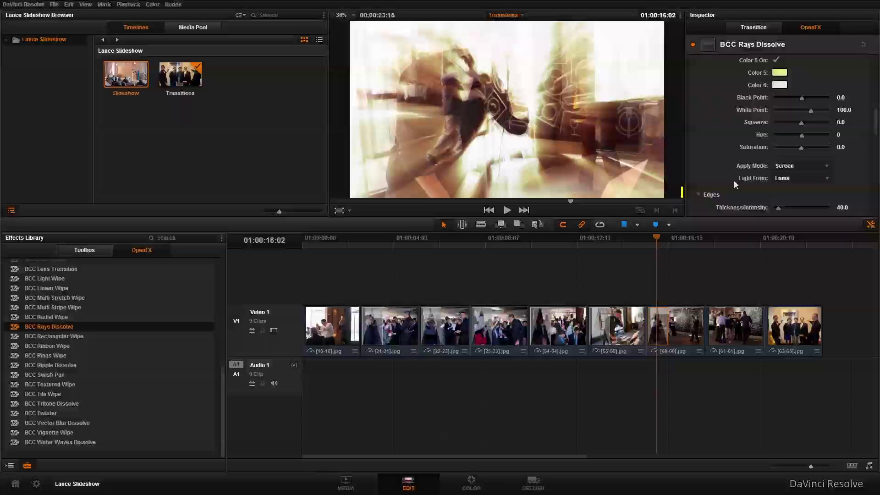
- Set the BCC Rays Dissolve's colorize saturation to 22.7 and hue to -42
drag(802, 148, 807, 149)
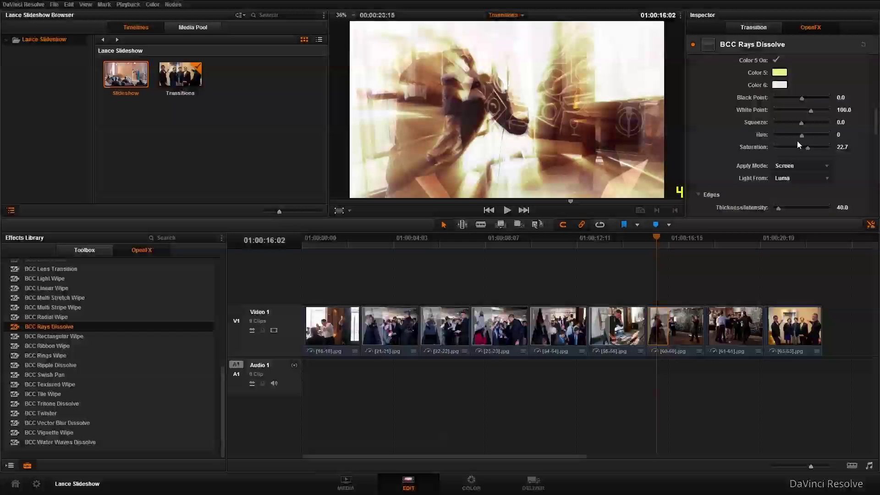
click(804, 136)
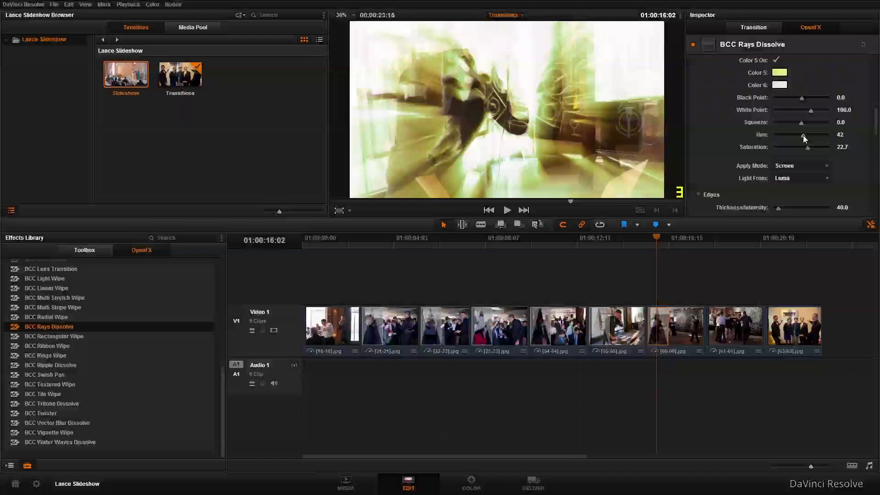
drag(803, 135, 799, 135)
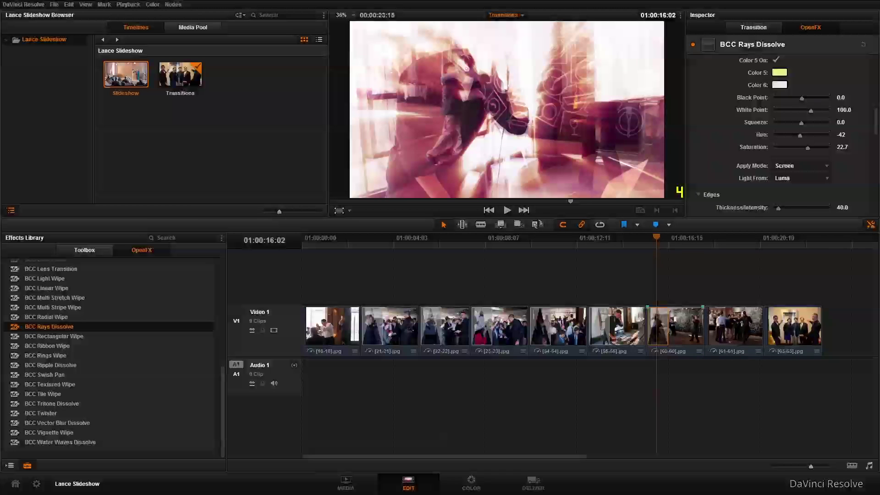
- Apply the BCC Grid Wipe transition at the start of the eighth photo and place the playhead at 01:00:18:22
click(56, 316)
scroll(56, 316, up, 1)
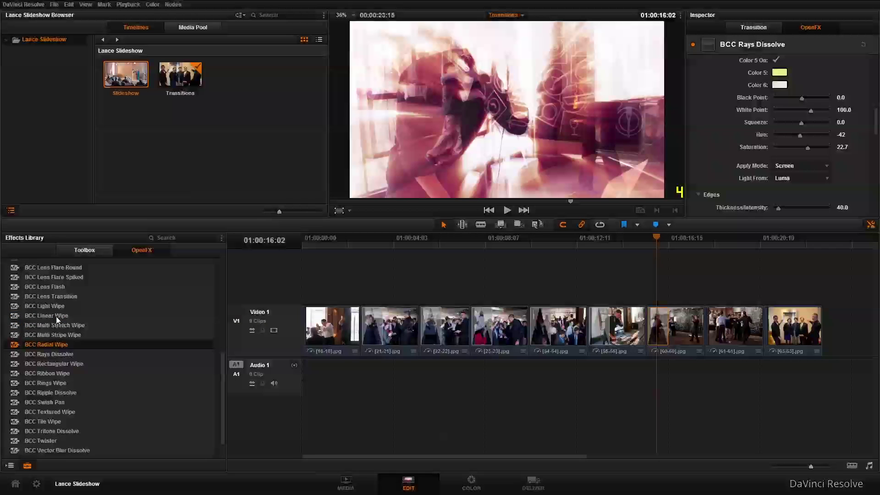
scroll(56, 316, up, 3)
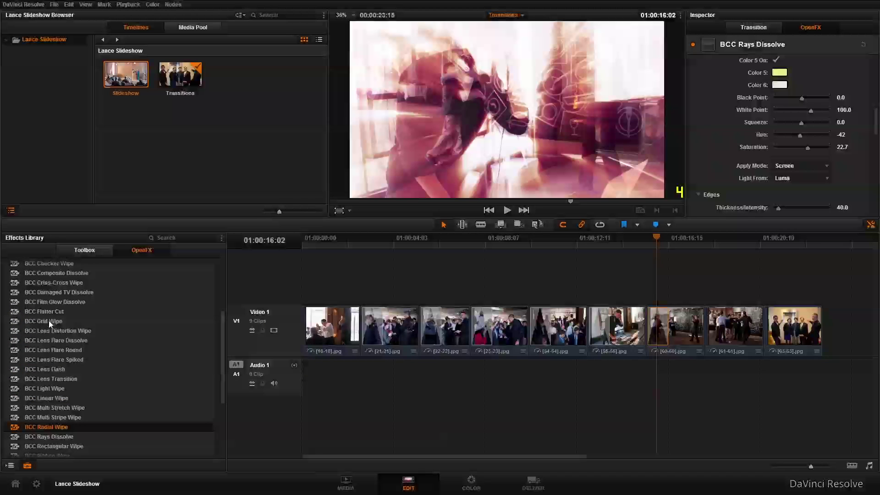
drag(48, 321, 718, 331)
drag(728, 242, 718, 241)
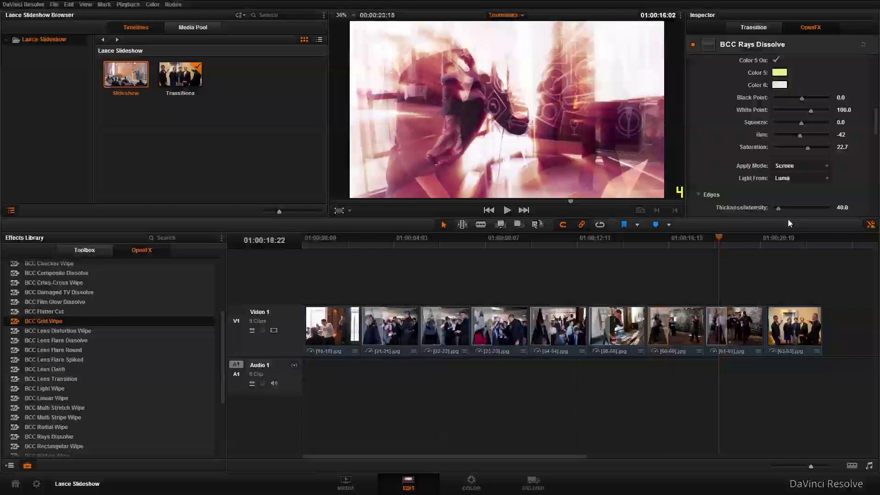
- Load the Default.bsp preset for the BCC Grid Wipe on the eighth photo
click(712, 332)
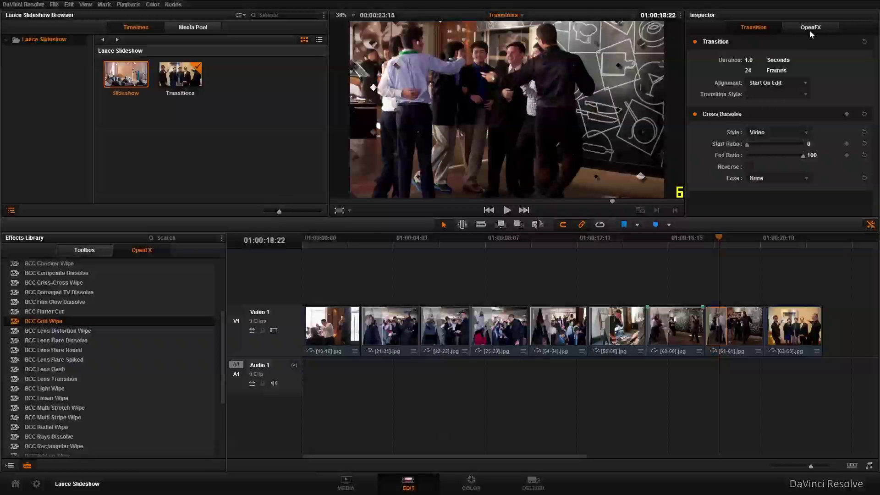
click(810, 28)
click(802, 110)
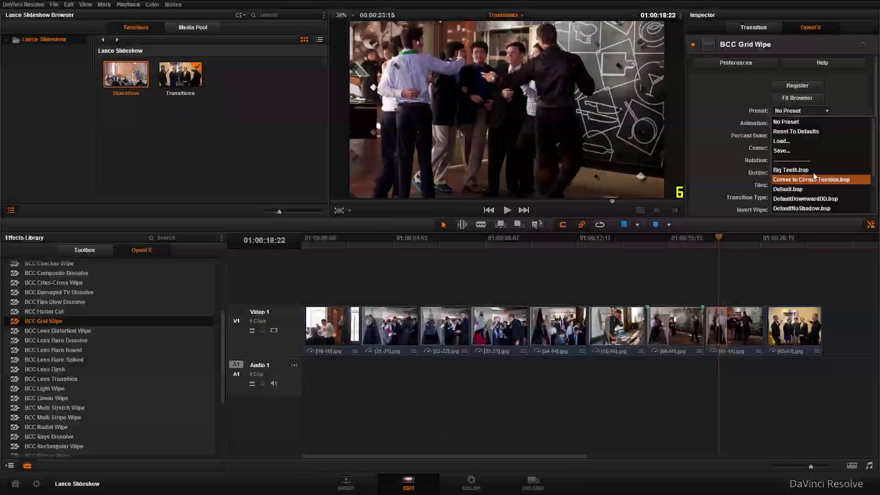
scroll(813, 173, down, 6)
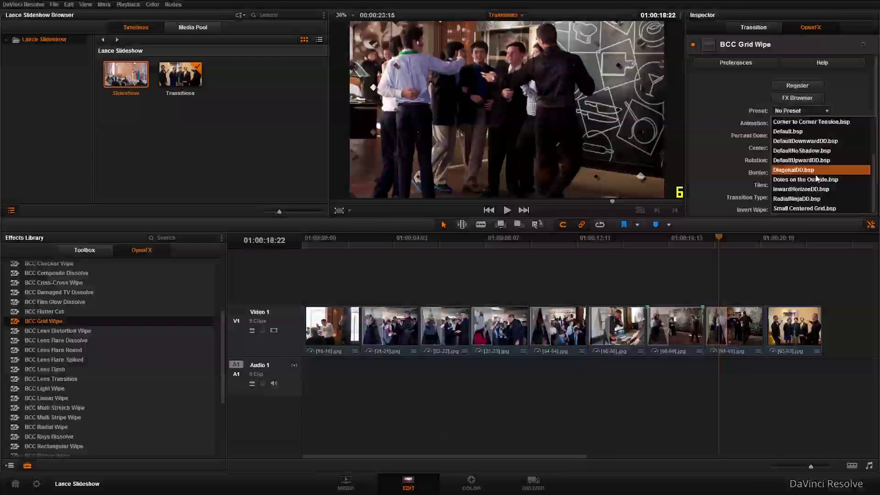
click(800, 132)
- Apply the BCC Criss-Cross Wipe transition at the start of the ninth photo and place the playhead at 01:00:21:11
drag(67, 284, 775, 323)
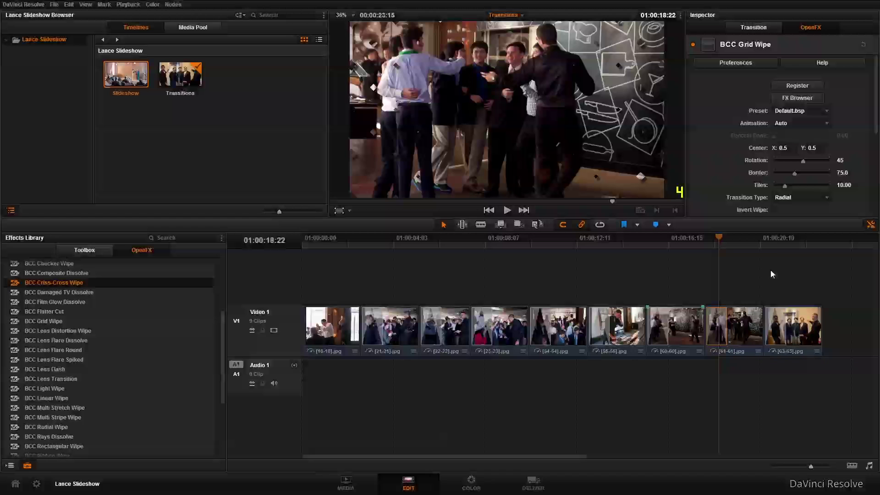
click(774, 242)
- Load the eightAcrossHard.bsp preset for the BCC Criss-Cross Wipe and review its stripe, gradient and border settings
click(784, 334)
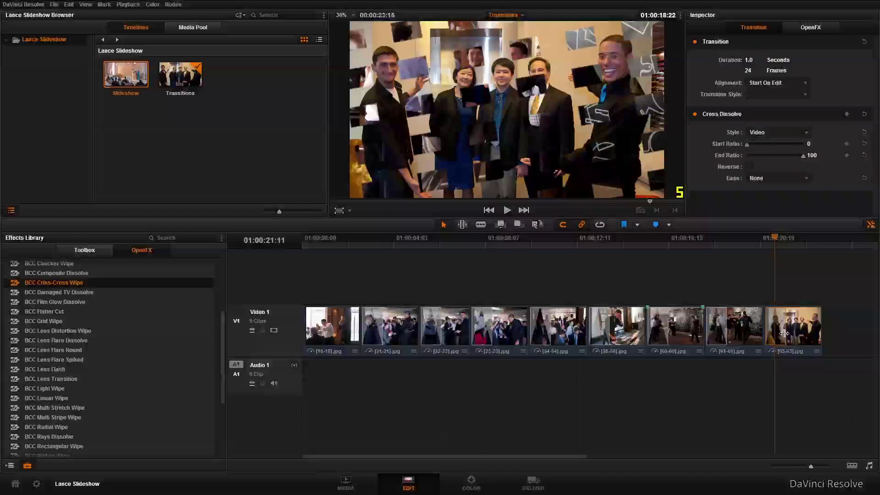
click(810, 28)
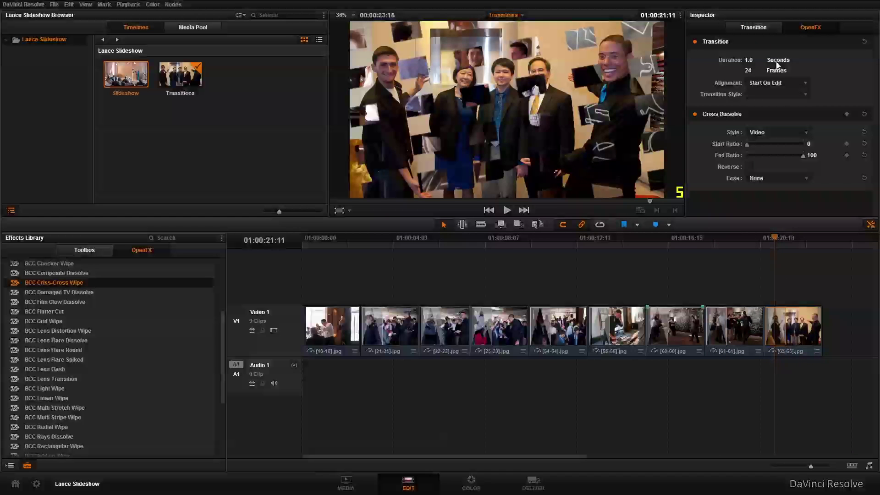
click(785, 112)
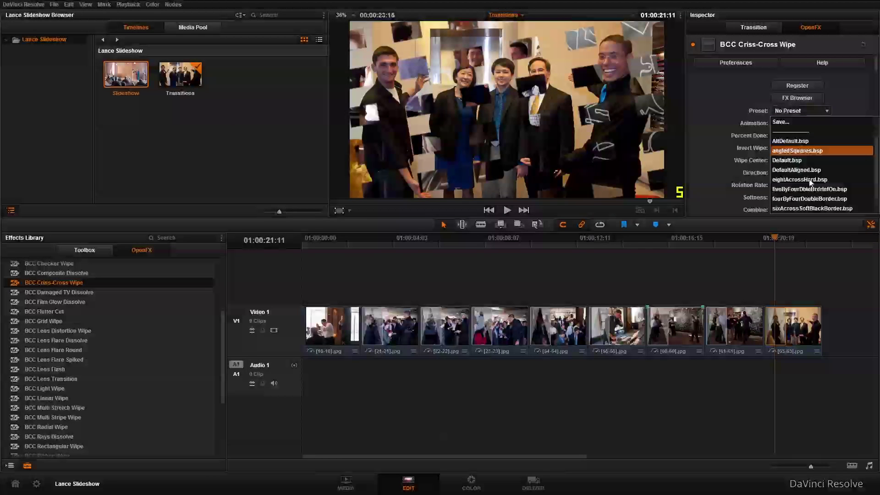
click(809, 179)
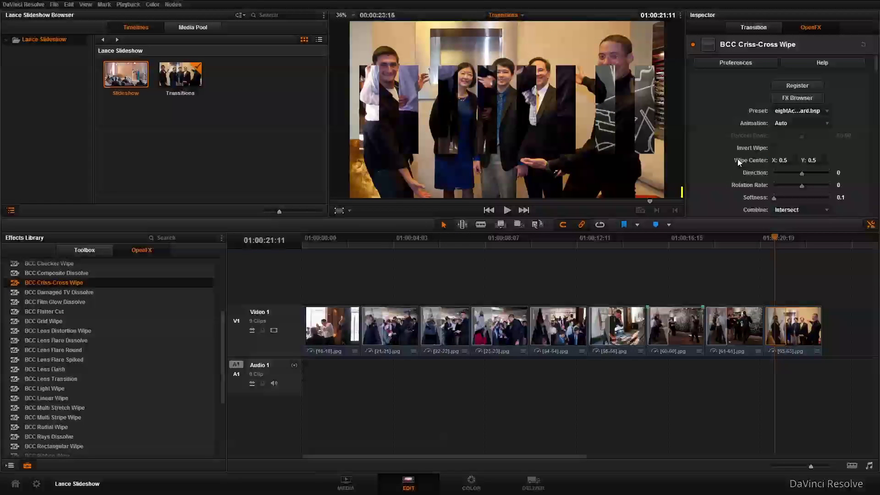
scroll(736, 165, down, 10)
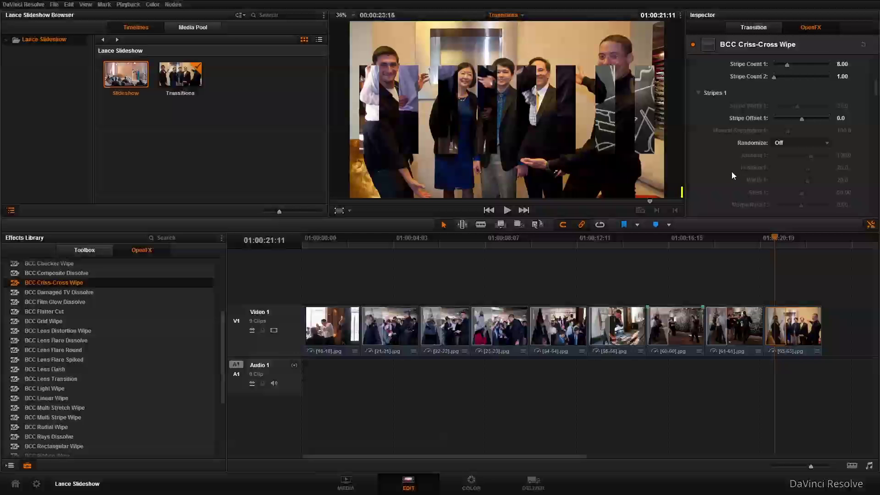
scroll(731, 172, down, 10)
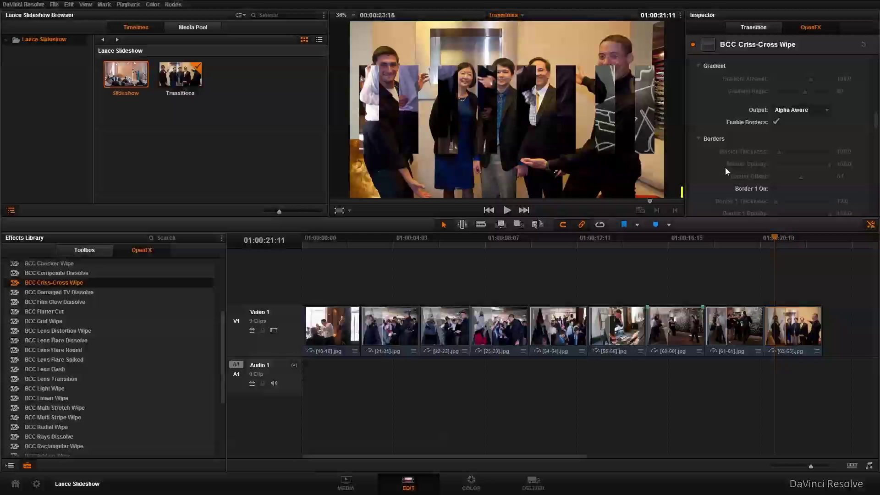
scroll(725, 168, down, 10)
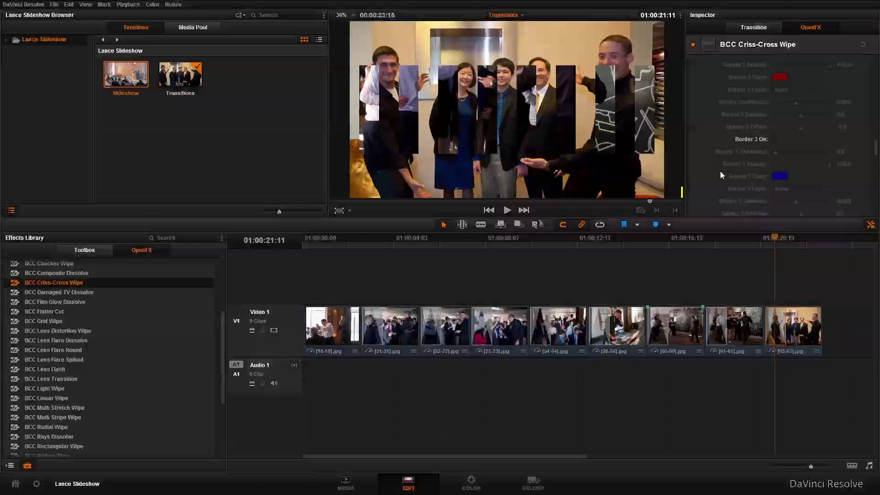